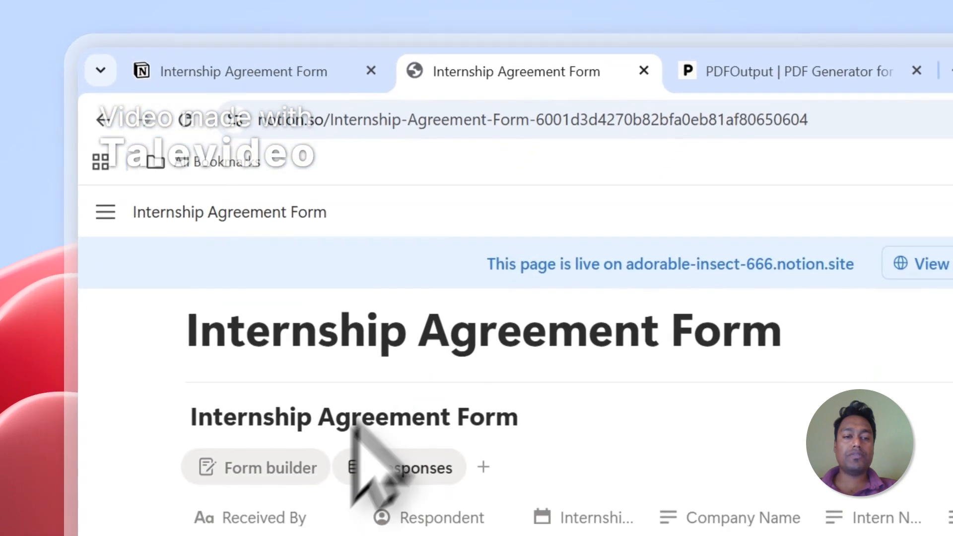
pyautogui.click(196, 404)
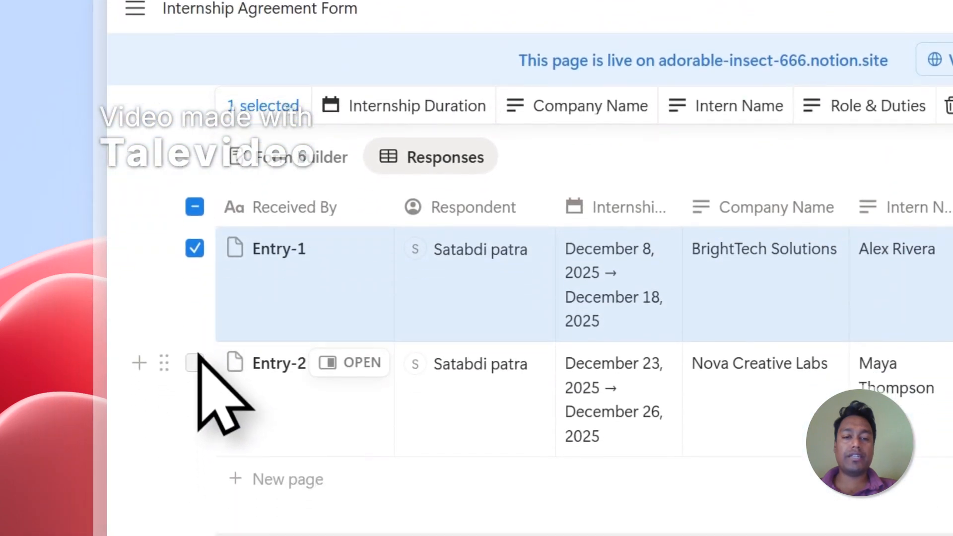
pyautogui.click(196, 360)
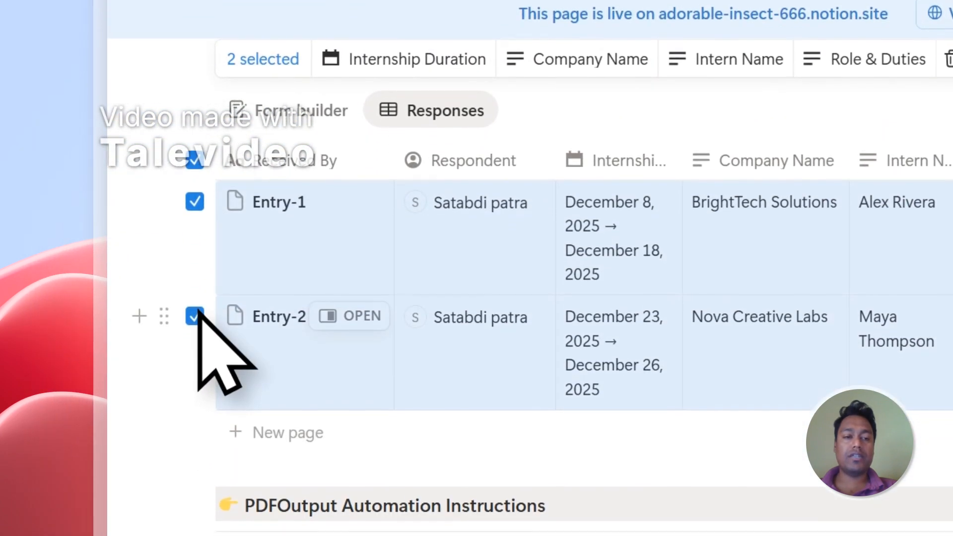
pyautogui.click(196, 209)
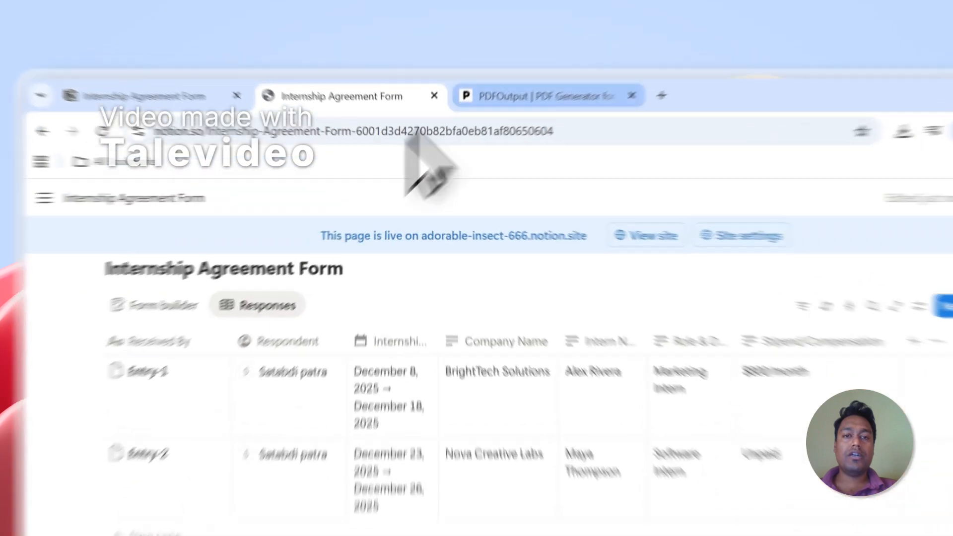
pyautogui.click(464, 72)
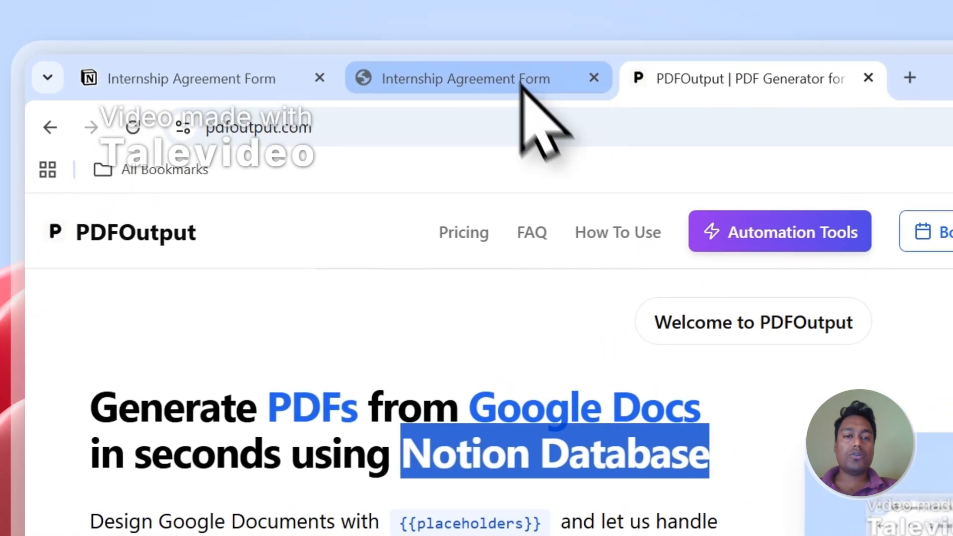
pyautogui.click(598, 11)
pyautogui.click(115, 348)
pyautogui.click(115, 463)
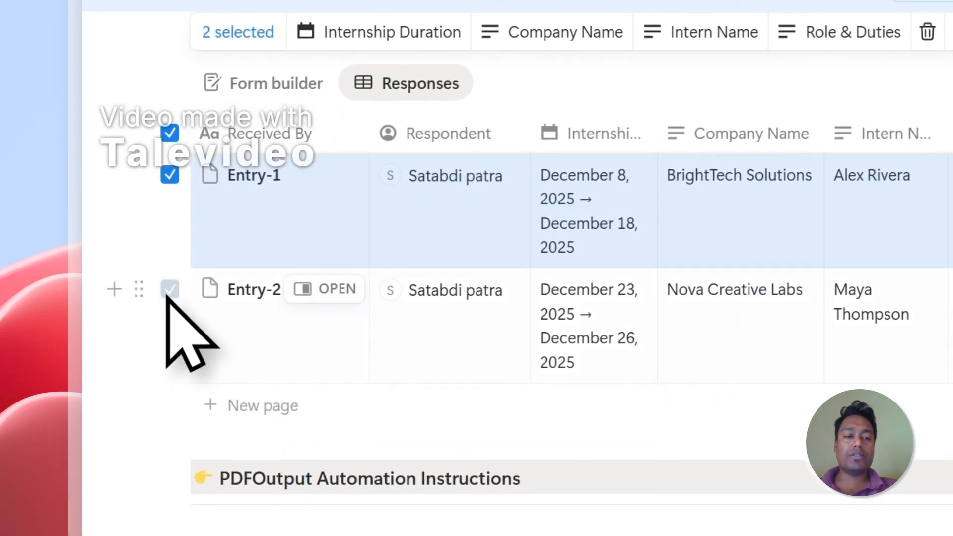
pyautogui.click(170, 133)
# - Switch to the PDFOutput site, start creating PDFs and sign in with a Google account, granting the requested access
pyautogui.click(657, 64)
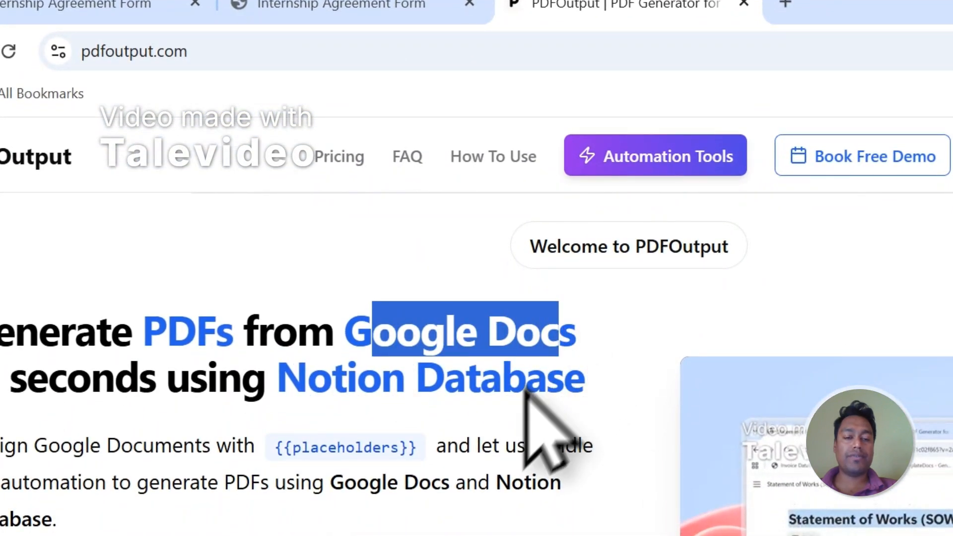
pyautogui.scroll(-2, 496, 422)
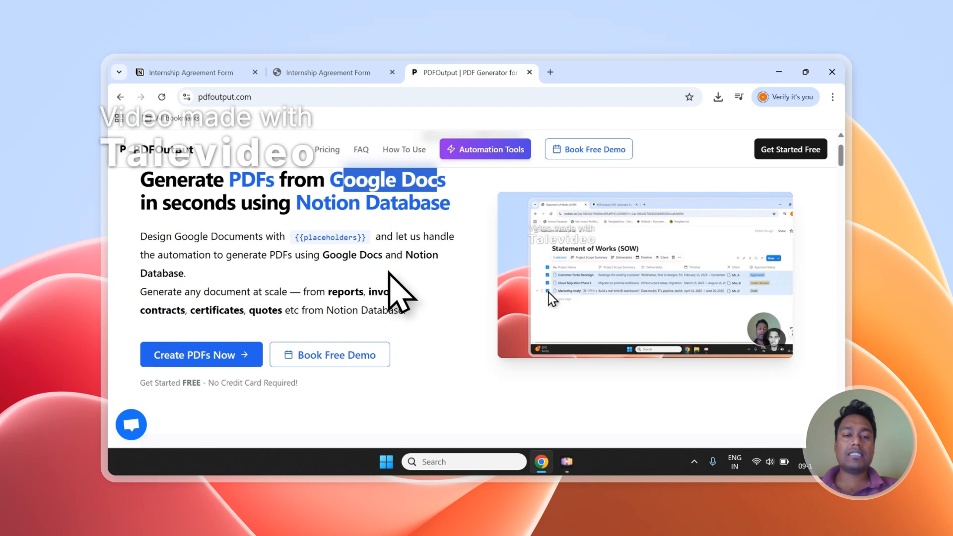
pyautogui.scroll(1, 377, 268)
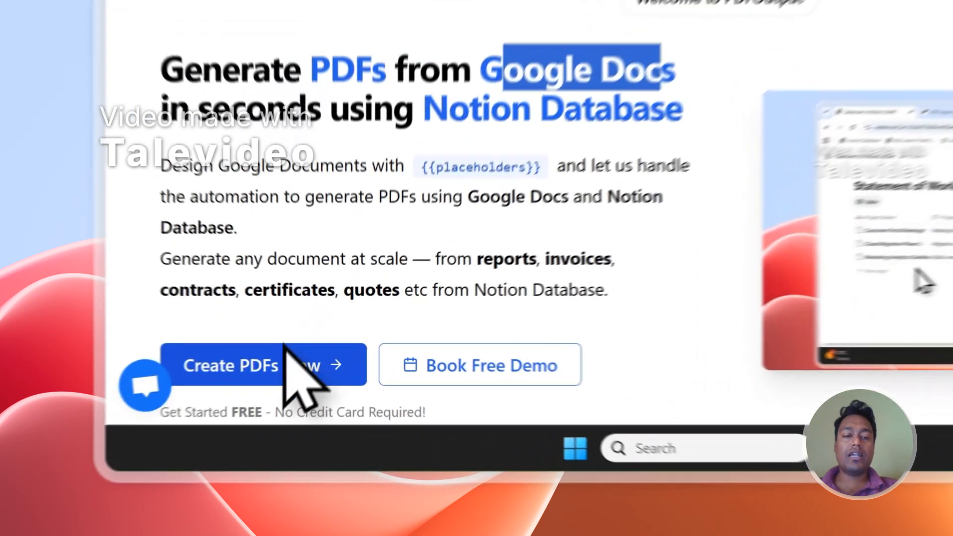
pyautogui.click(214, 411)
pyautogui.click(605, 239)
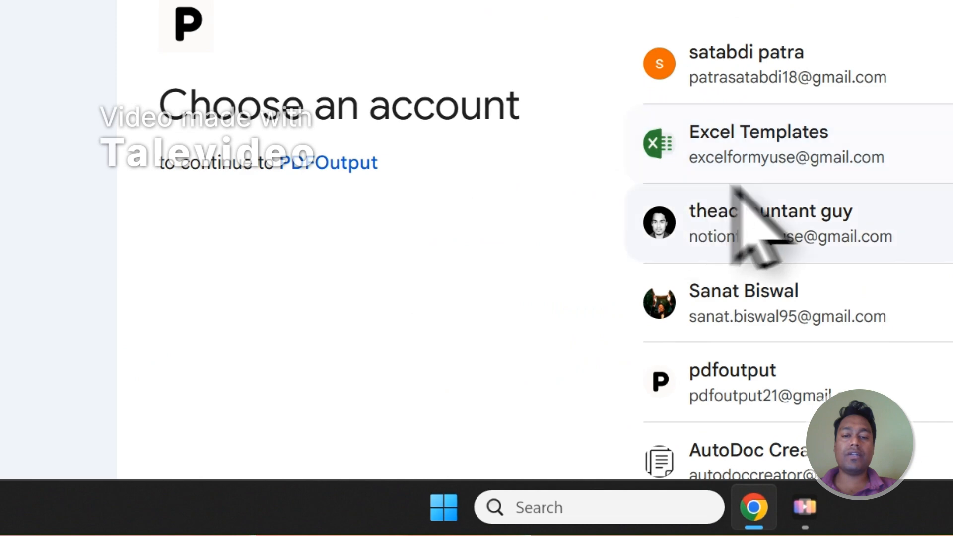
pyautogui.click(818, 231)
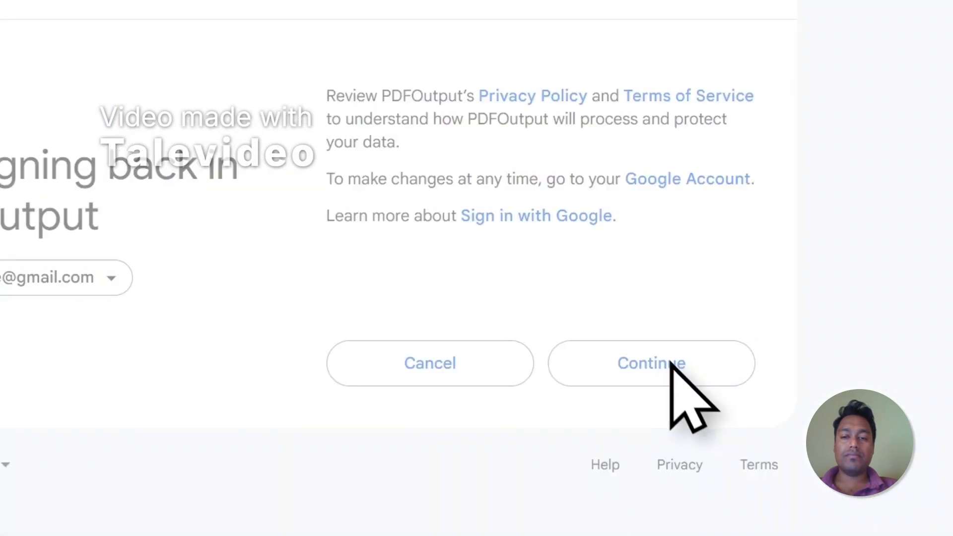
pyautogui.click(680, 393)
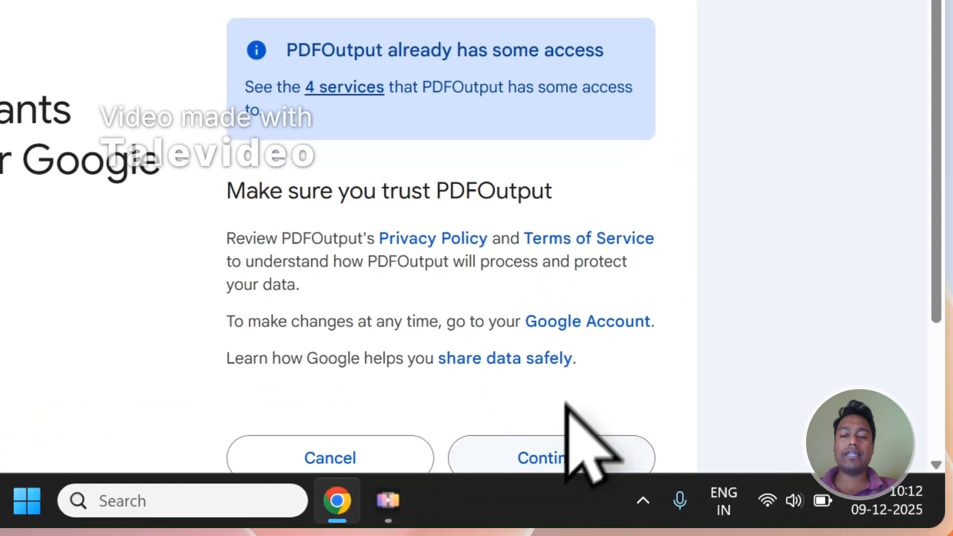
pyautogui.click(595, 527)
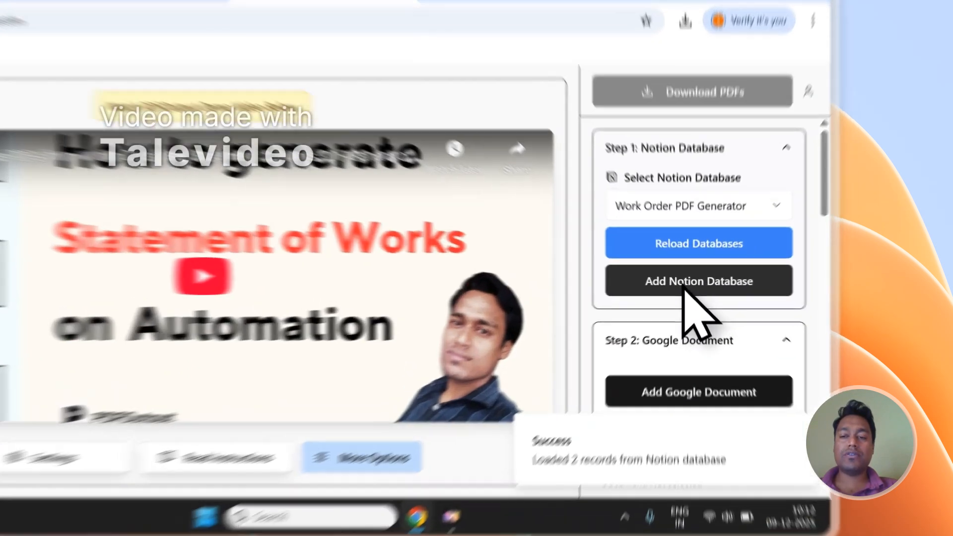
# - Start adding a Notion database and copy the page title from the Internship Agreement Form page in Notion
pyautogui.click(738, 291)
pyautogui.click(355, 69)
pyautogui.scroll(3, 321, 433)
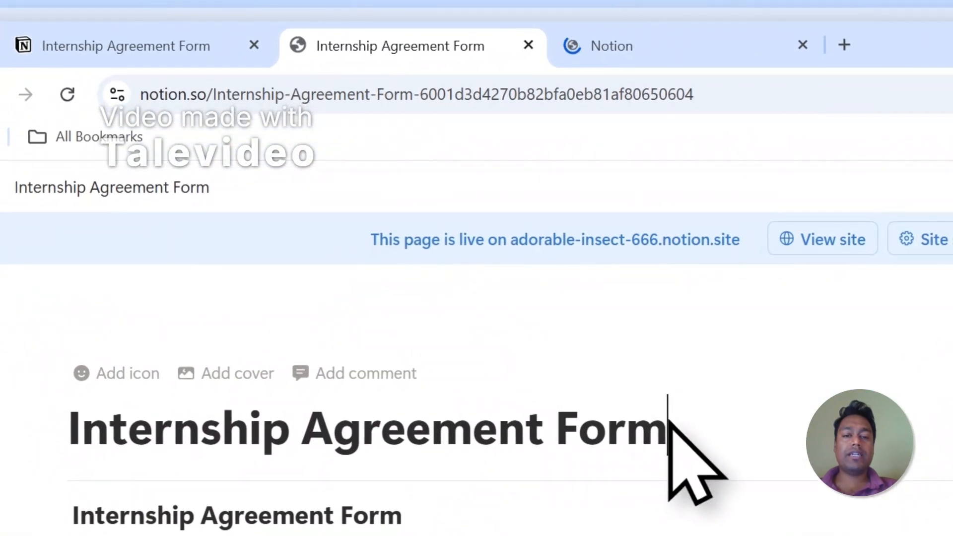
pyautogui.moveTo(500, 492); pyautogui.dragTo(371, 483)
pyautogui.moveTo(543, 427); pyautogui.dragTo(155, 425)
pyautogui.rightClick(129, 428)
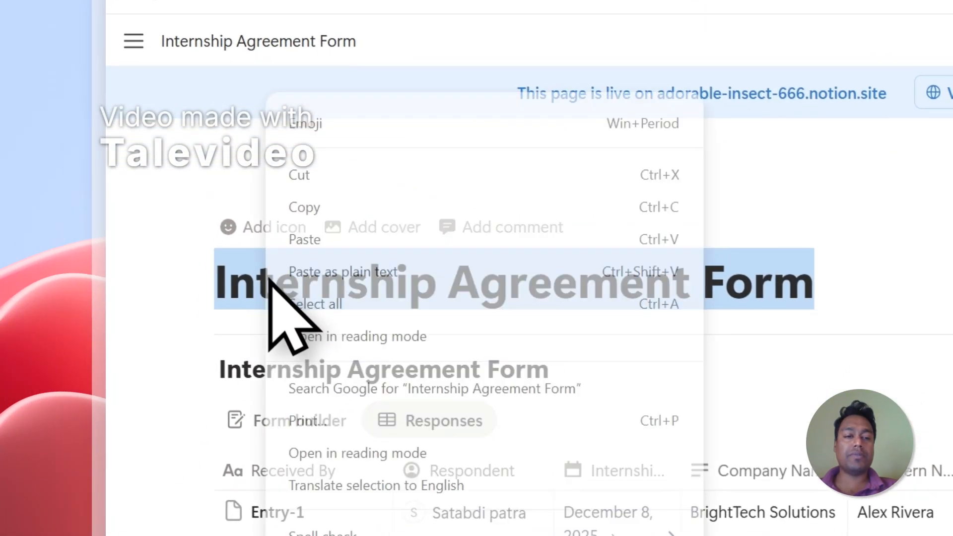
pyautogui.click(330, 207)
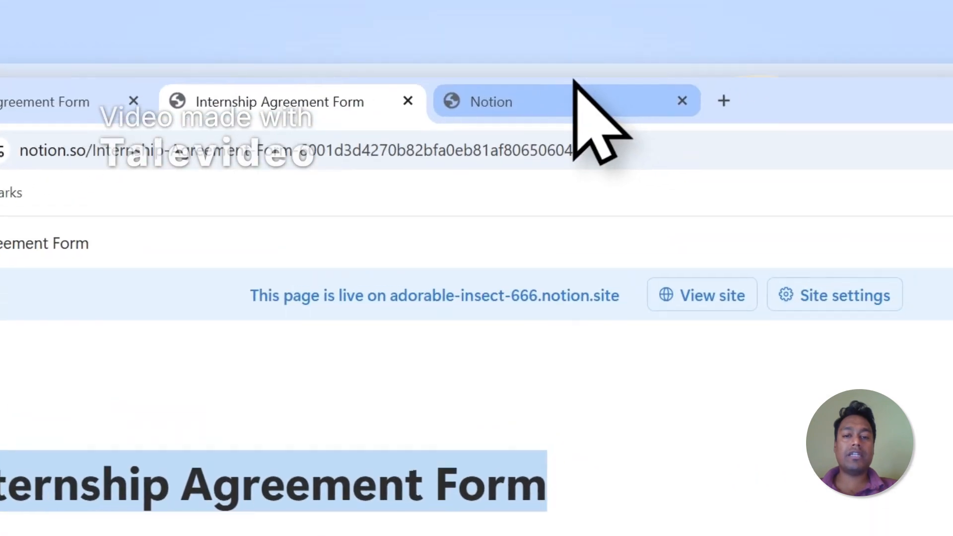
# - In the Notion access request, search the pages for Internship Agreement Form and select the top-level page of that name
pyautogui.click(574, 104)
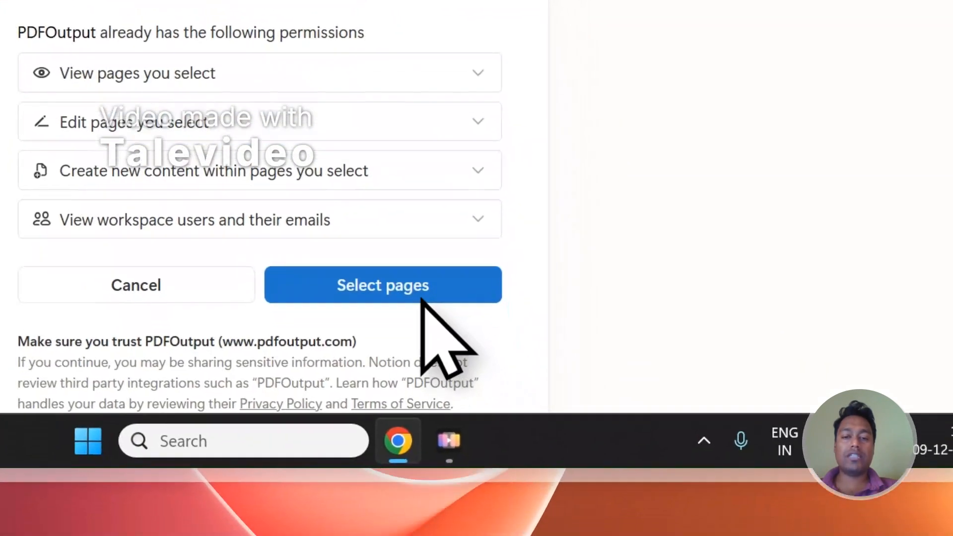
pyautogui.click(469, 484)
pyautogui.rightClick(365, 184)
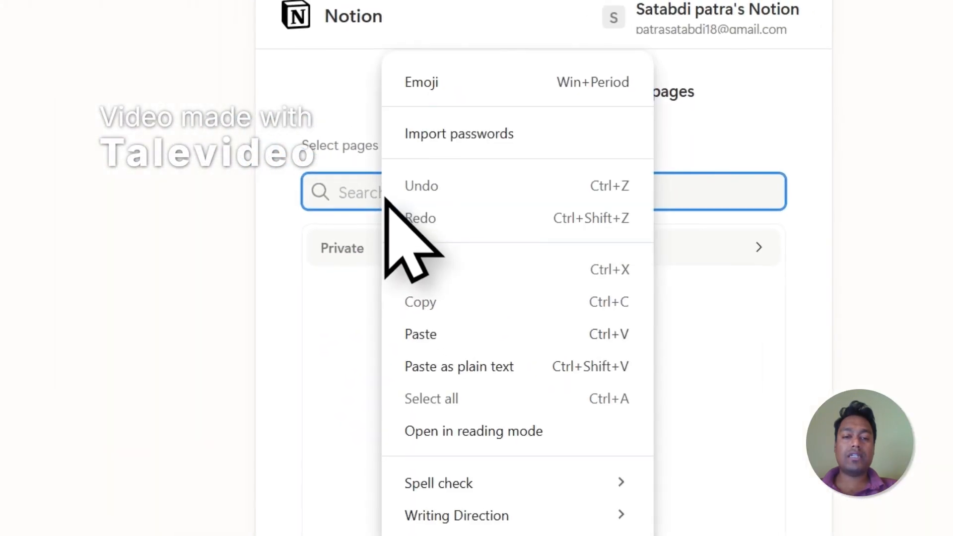
pyautogui.click(422, 335)
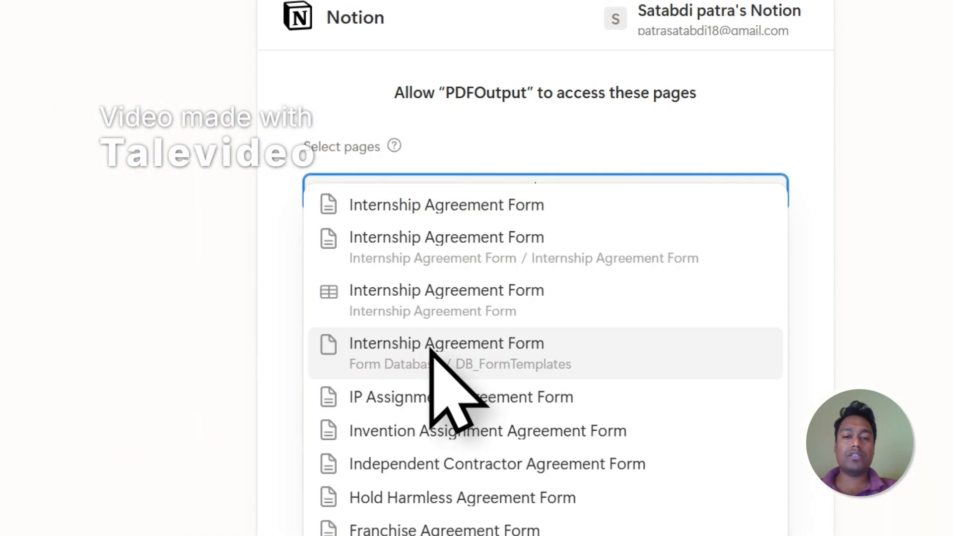
pyautogui.click(464, 207)
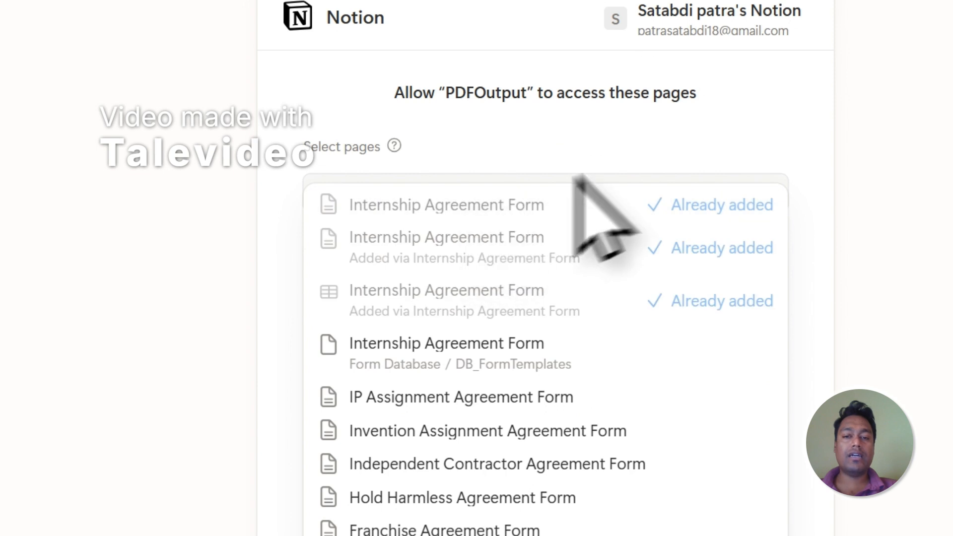
pyautogui.click(667, 132)
pyautogui.click(516, 252)
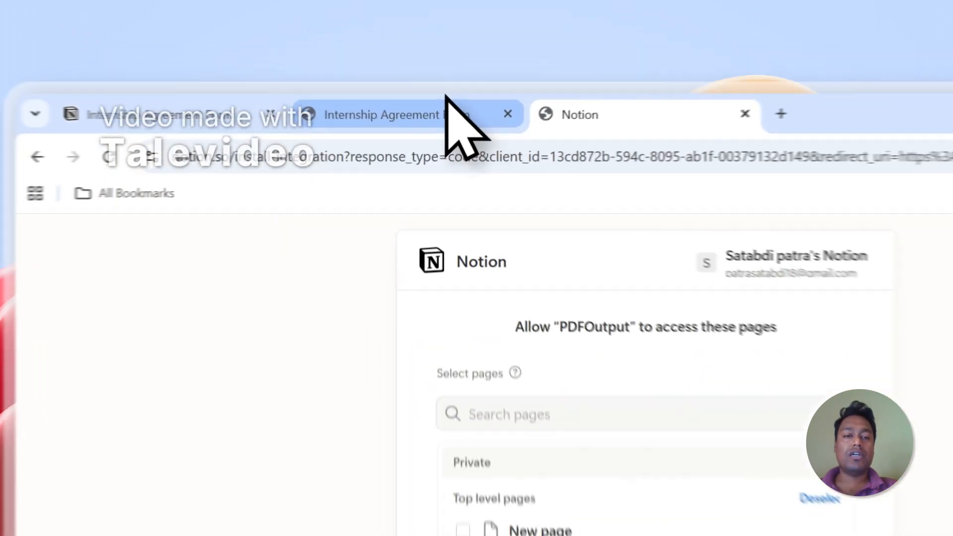
pyautogui.click(361, 72)
pyautogui.click(230, 262)
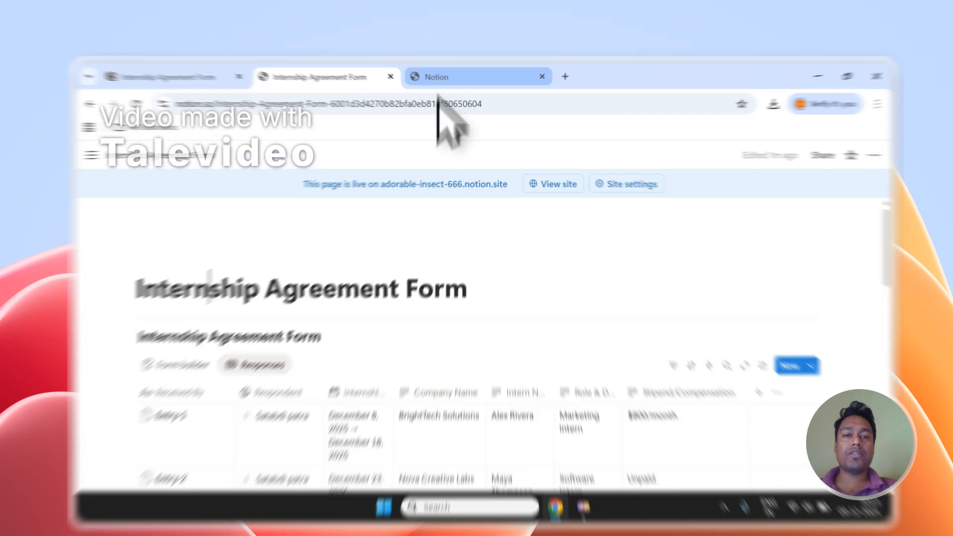
pyautogui.click(433, 72)
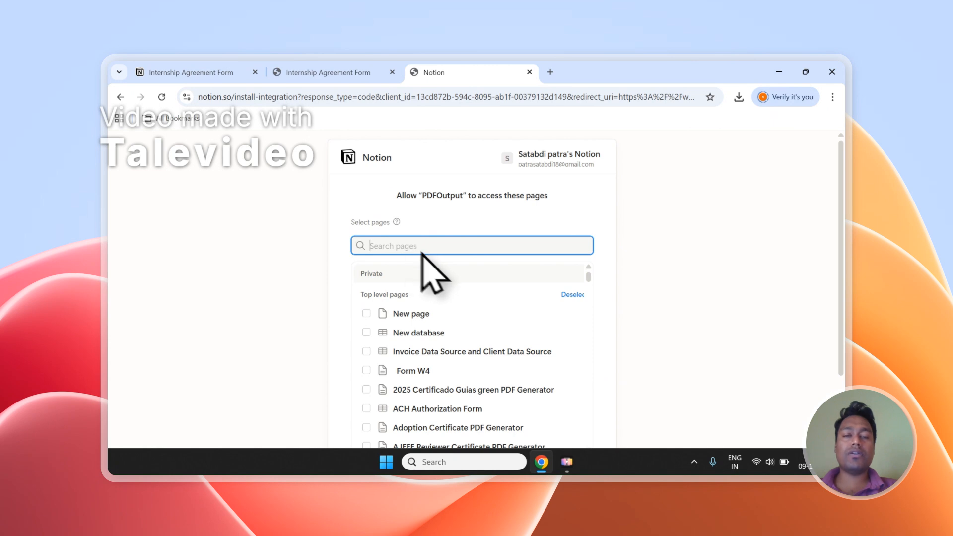
# - Allow PDFOutput to access the selected Notion pages
pyautogui.scroll(-2, 429, 247)
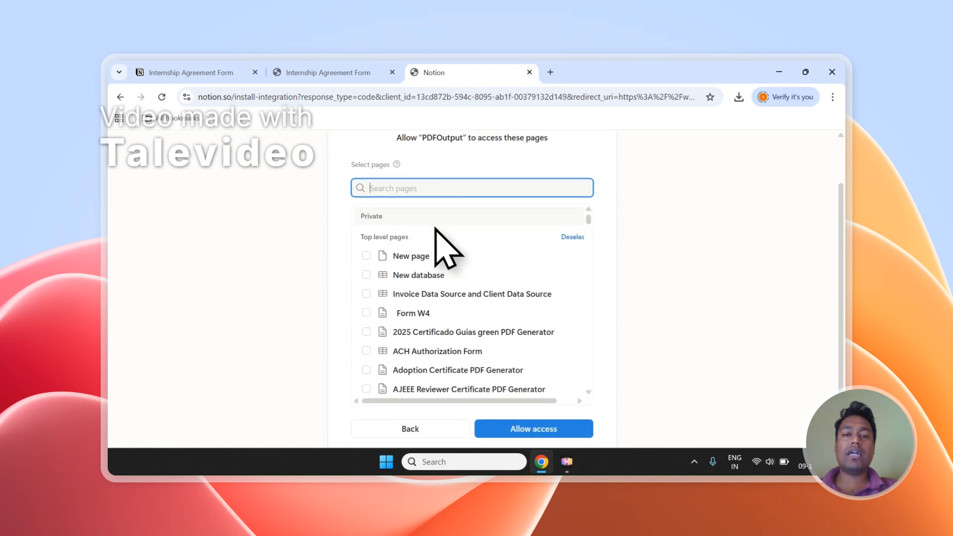
pyautogui.scroll(2, 435, 228)
pyautogui.scroll(-2, 451, 228)
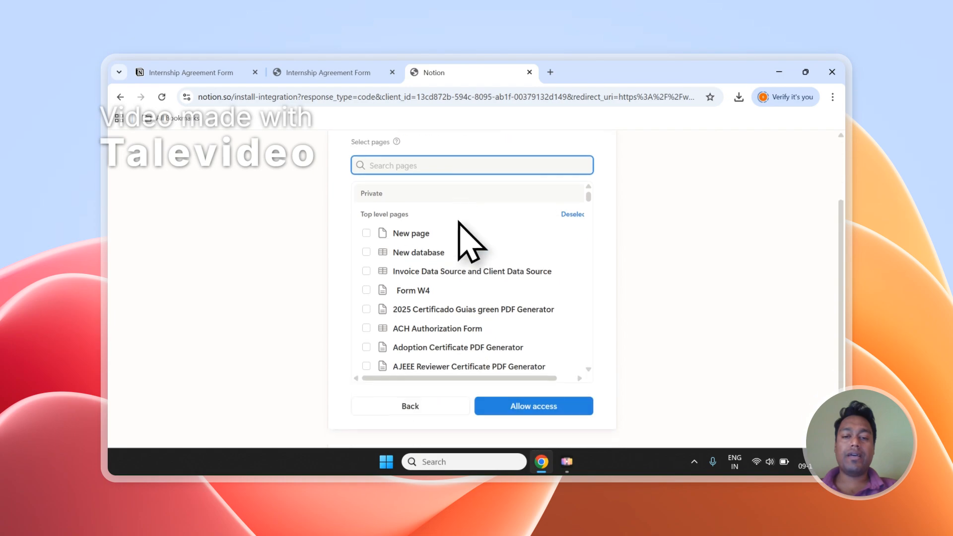
pyautogui.click(558, 411)
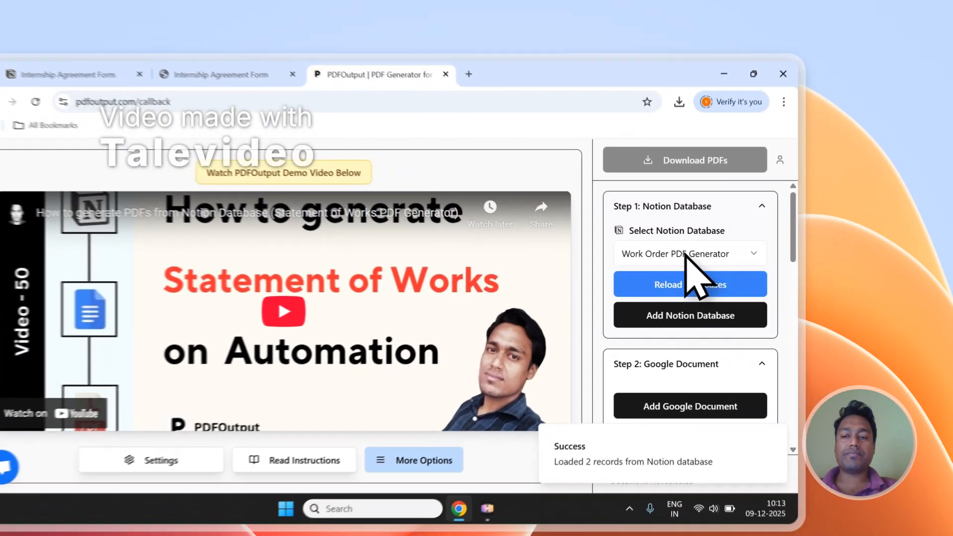
# - Choose Internship Agreement Form as the Notion database in PDFOutput and review its list of property names
pyautogui.click(744, 236)
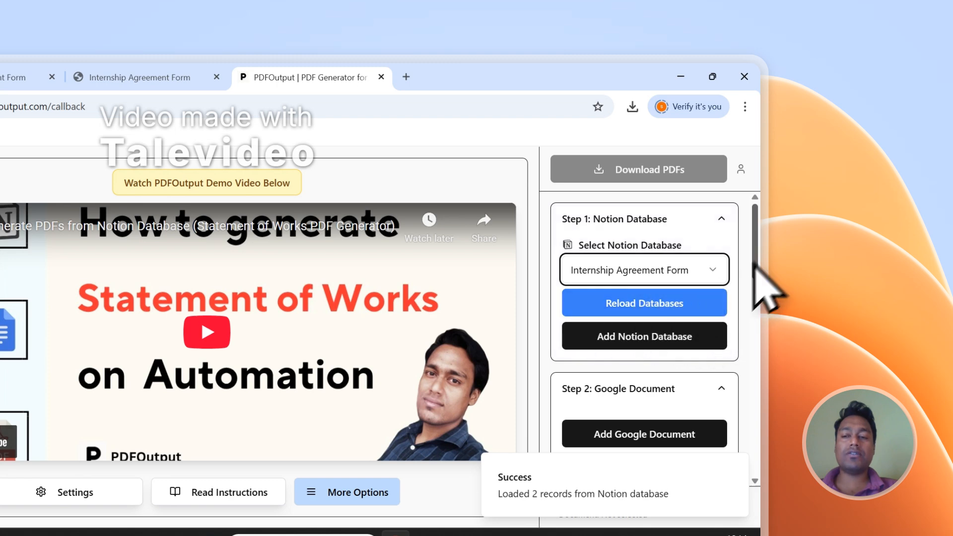
pyautogui.moveTo(757, 238); pyautogui.dragTo(762, 382)
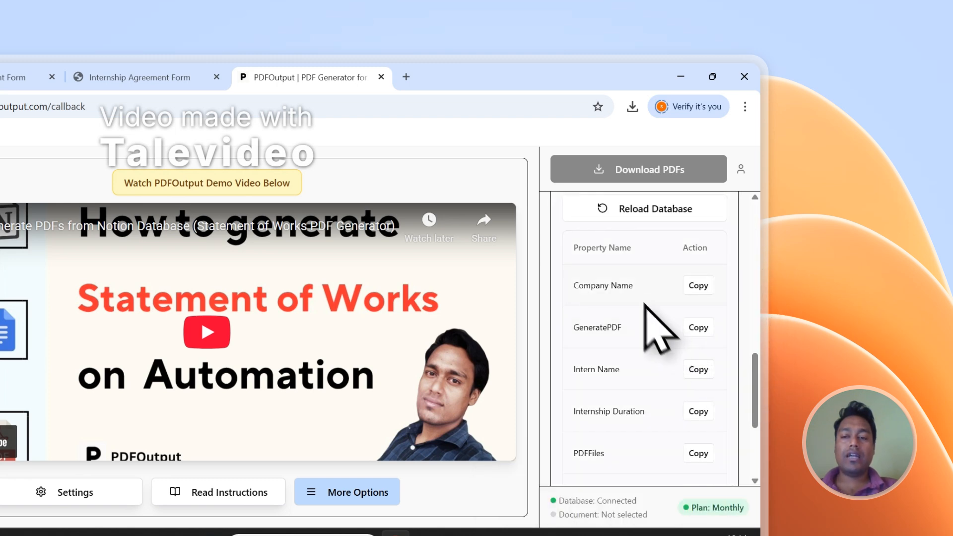
pyautogui.scroll(-3, 695, 298)
pyautogui.scroll(6, 699, 347)
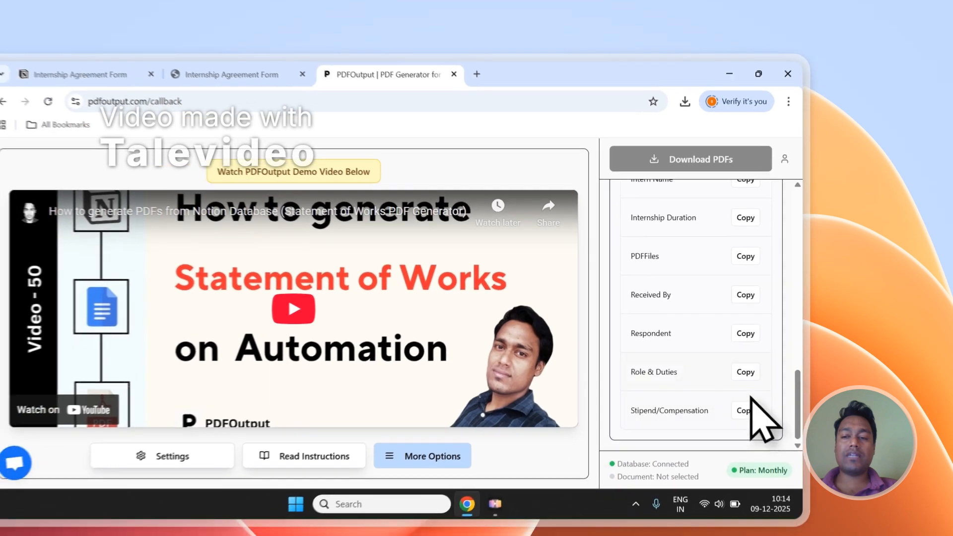
pyautogui.scroll(6, 804, 320)
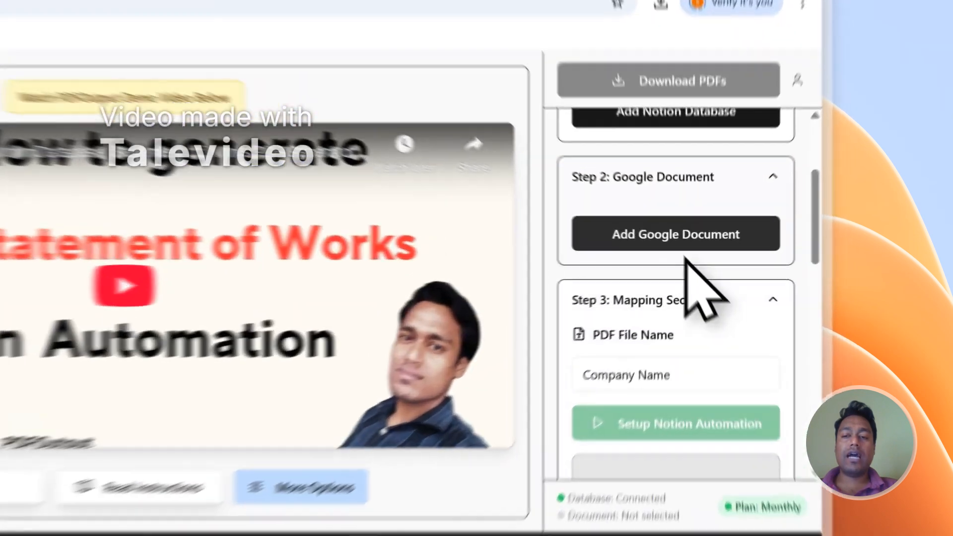
pyautogui.click(738, 270)
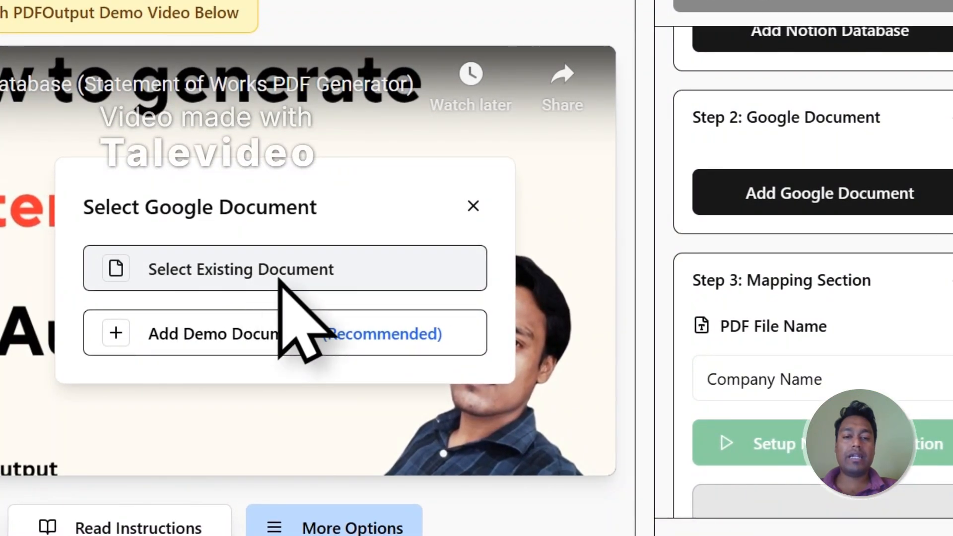
pyautogui.click(264, 273)
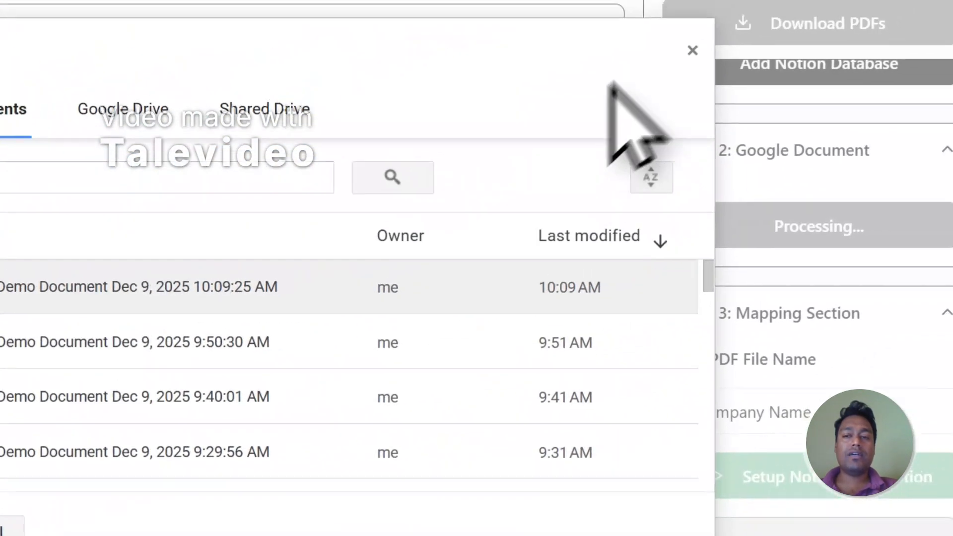
pyautogui.click(691, 50)
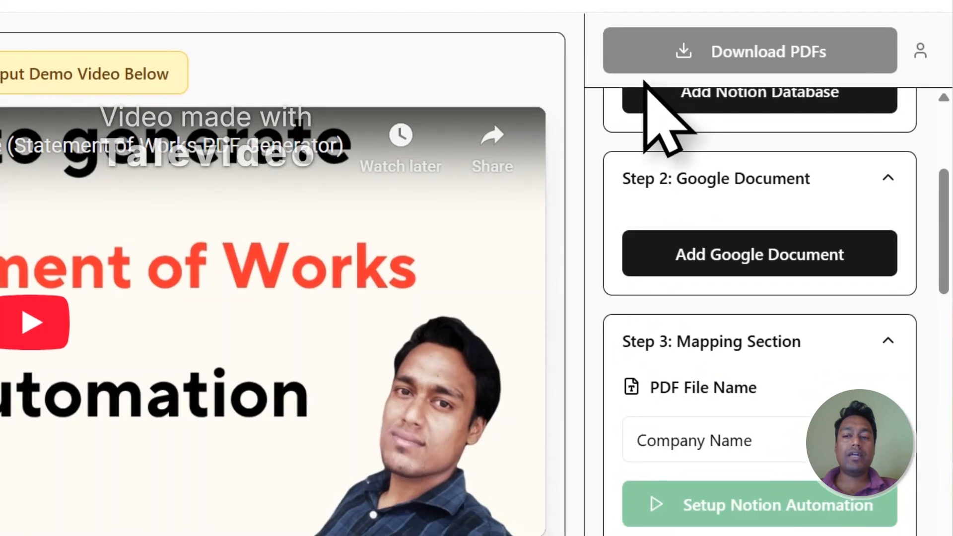
# - Add the recommended demo Google document and delete its introductory text above the Placeholders heading
pyautogui.click(675, 250)
pyautogui.click(212, 409)
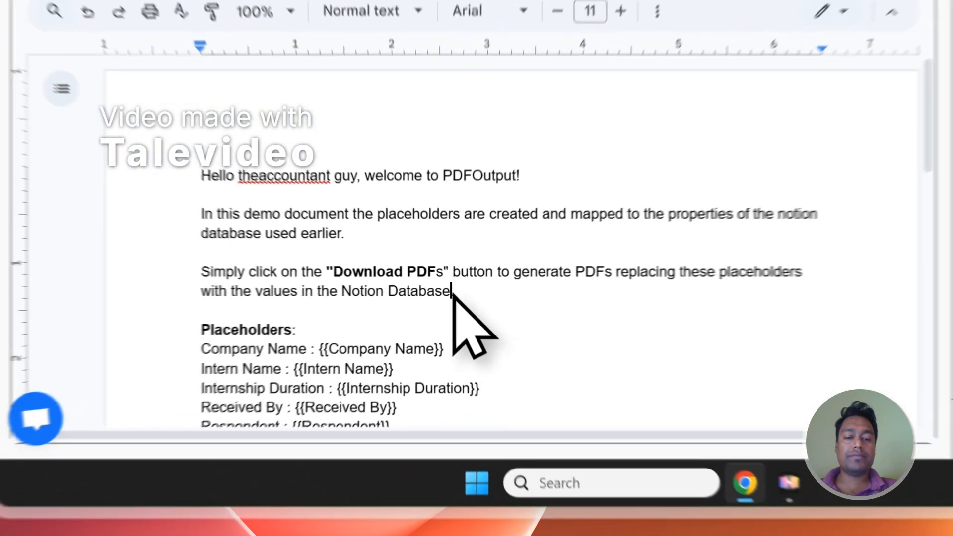
pyautogui.moveTo(372, 351); pyautogui.dragTo(227, 283)
pyautogui.press('BackSpace')
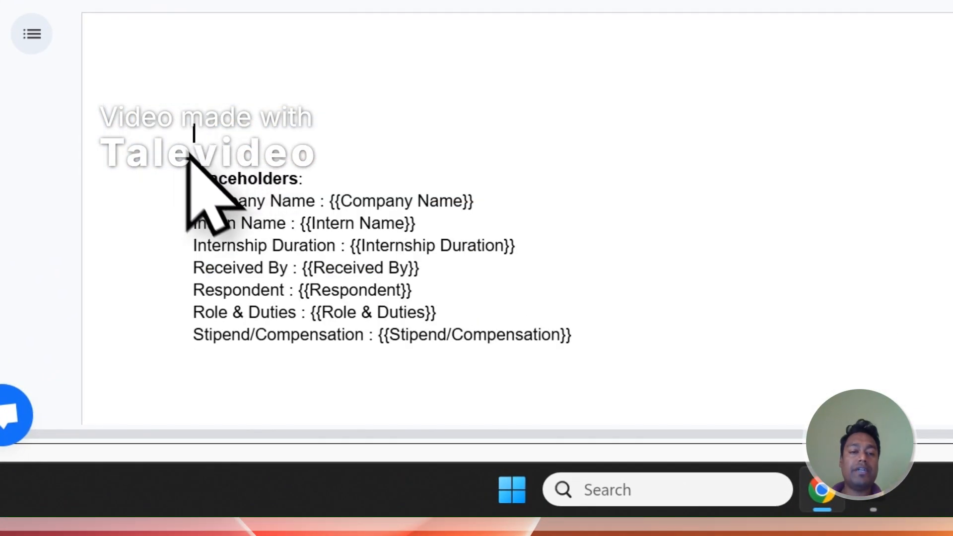
pyautogui.press('BackSpace')
pyautogui.press('BackSpace')
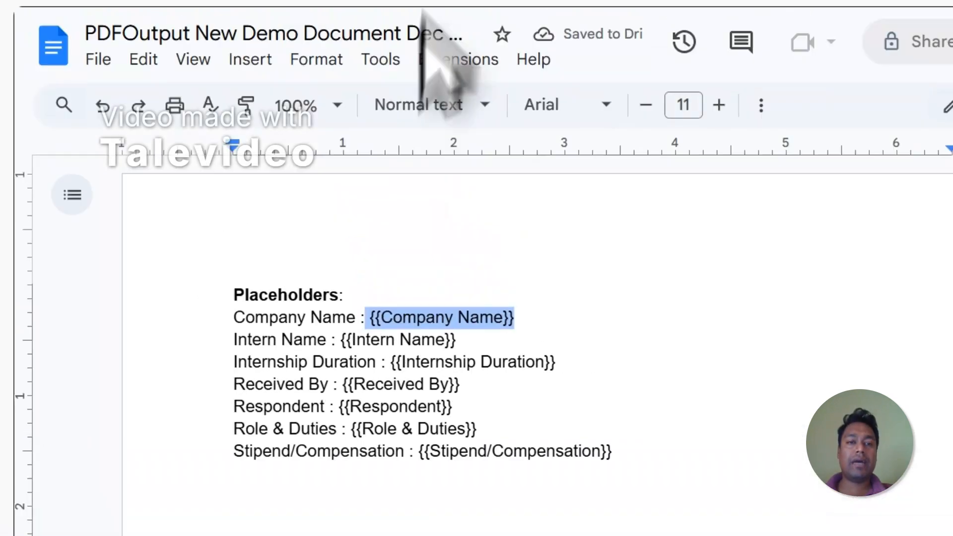
# - Compare the {{Company Name}} placeholder in the document with the matching column name in the Notion database
pyautogui.click(491, 99)
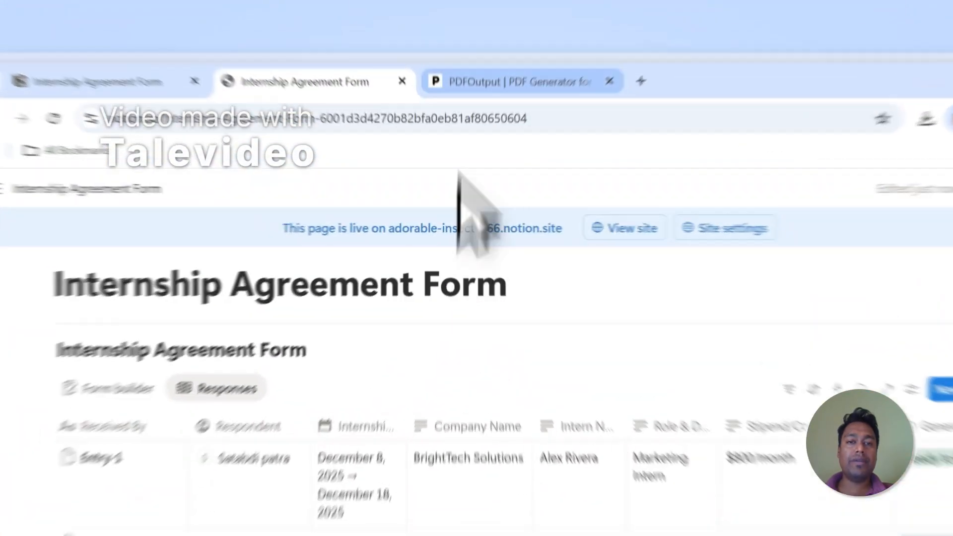
pyautogui.click(437, 73)
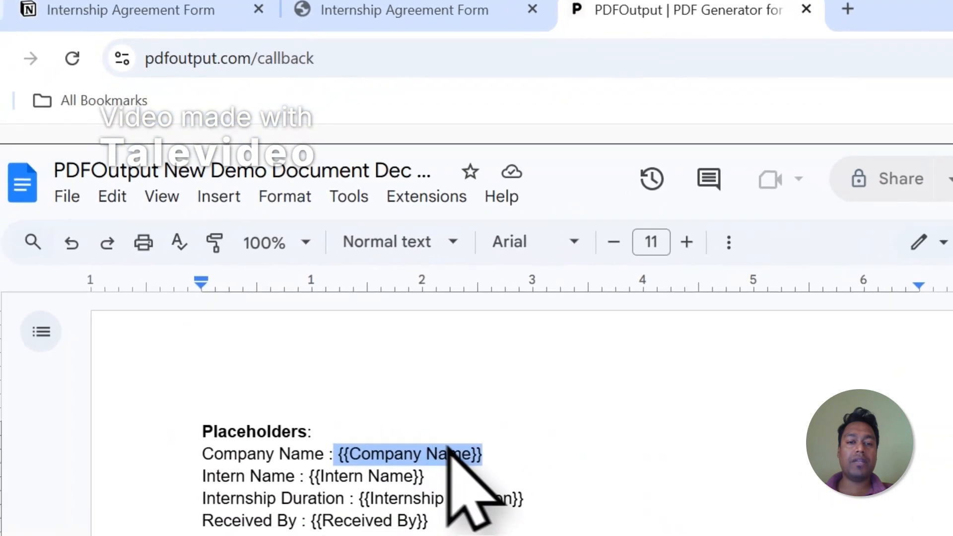
pyautogui.click(496, 445)
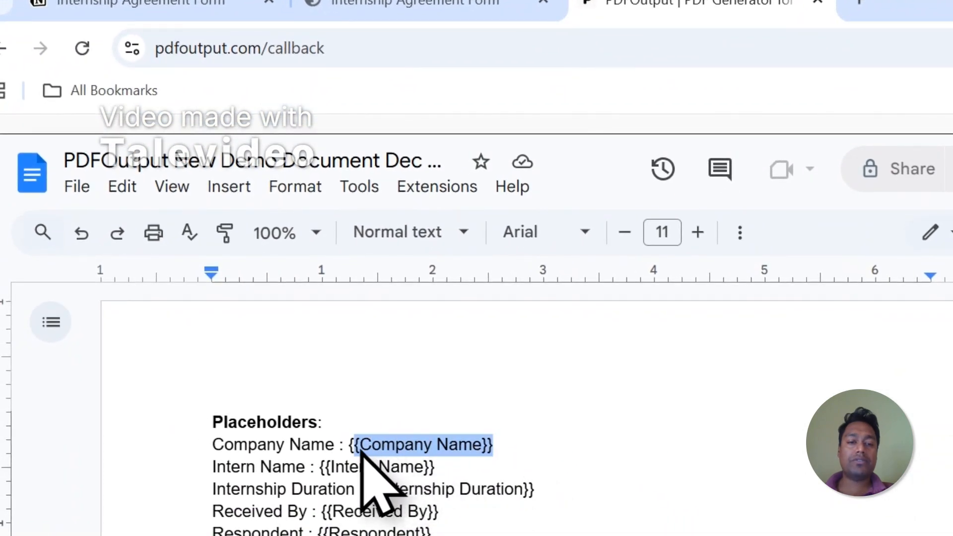
pyautogui.click(437, 5)
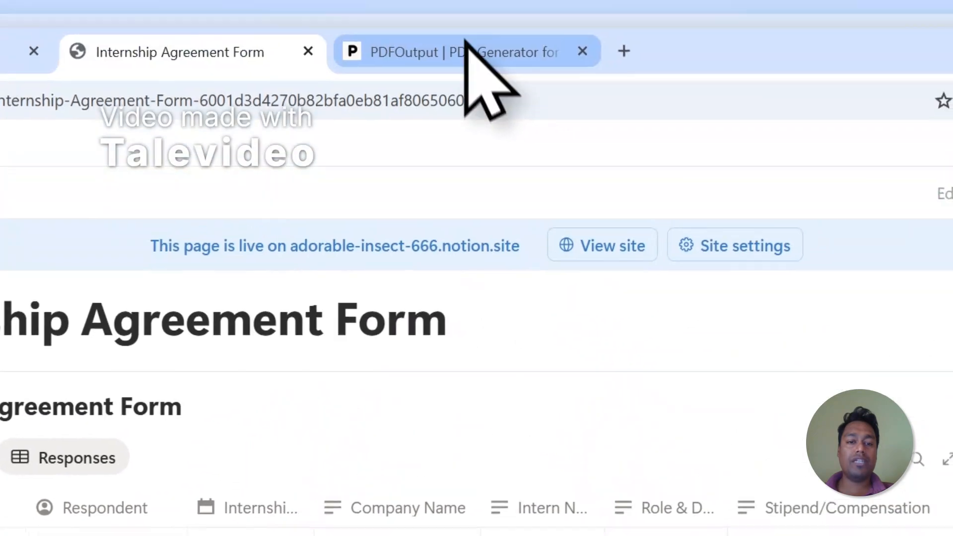
pyautogui.click(466, 43)
pyautogui.click(560, 314)
pyautogui.moveTo(560, 314); pyautogui.dragTo(432, 313)
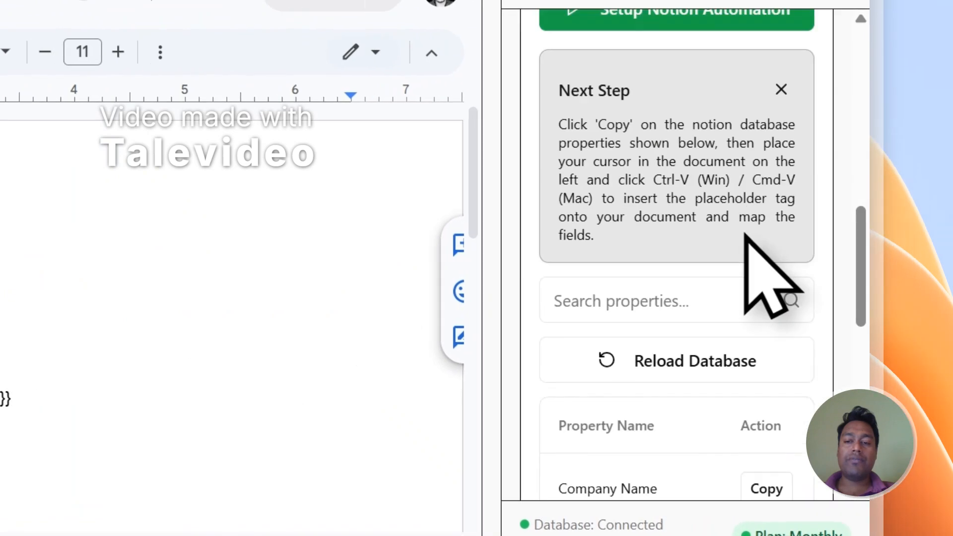
# - Copy the Role & Duties property and add a line reading "Role - {{Role & Duties}}" below the placeholder list
pyautogui.scroll(-8, 756, 268)
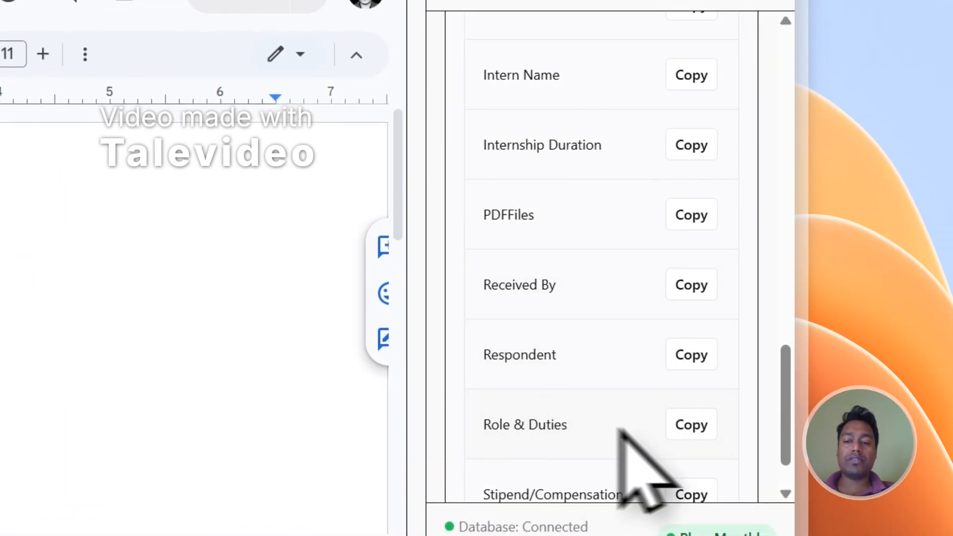
pyautogui.click(681, 427)
pyautogui.write('Role -')
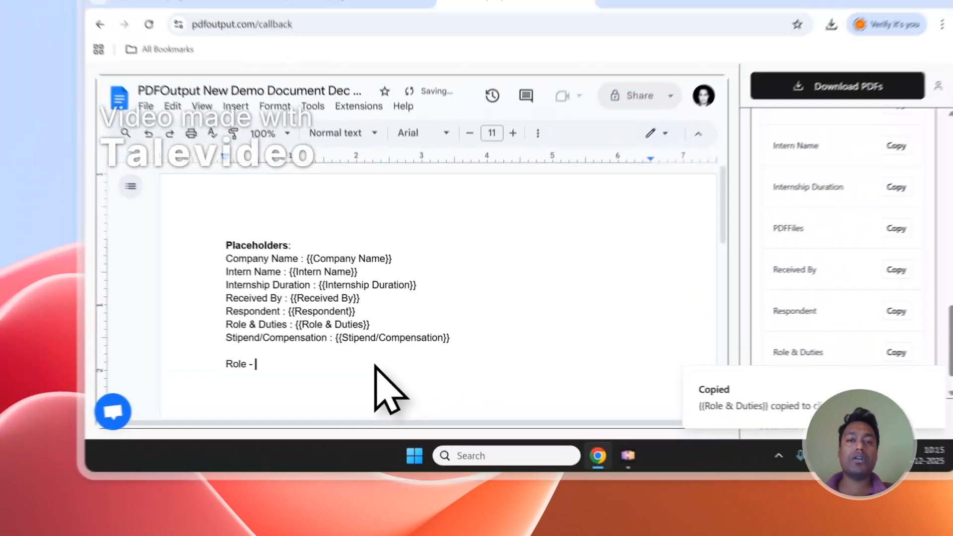
pyautogui.hotkey('ctrl', 'v')
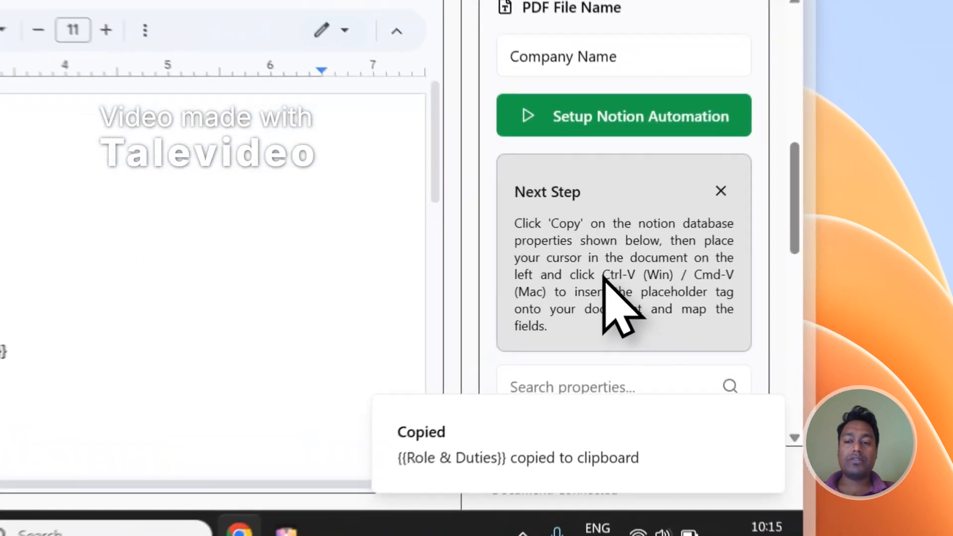
# - Copy the Stipend/Compensation property and add the line "Stipend - {{Stipend/Compensation}}" under the Role line
pyautogui.moveTo(737, 322); pyautogui.dragTo(708, 332)
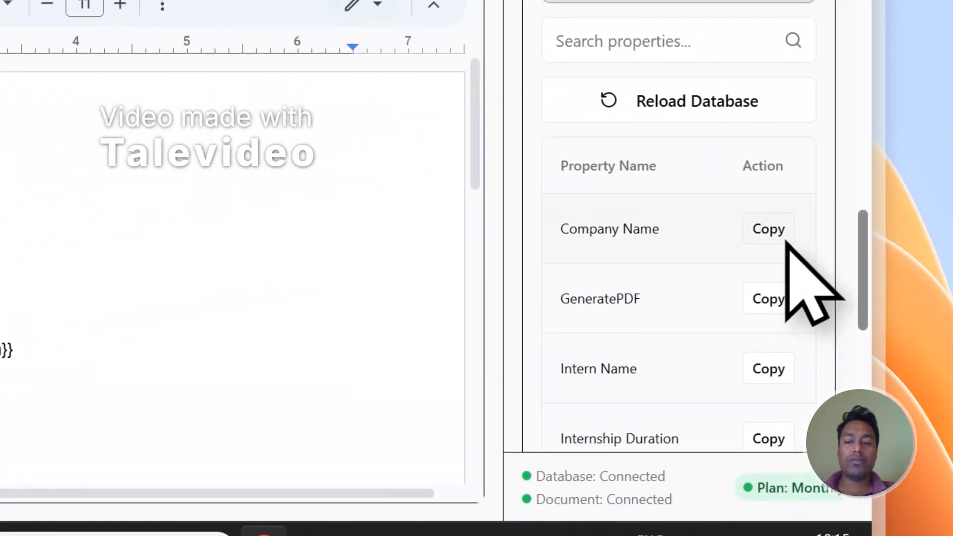
pyautogui.scroll(-5, 791, 277)
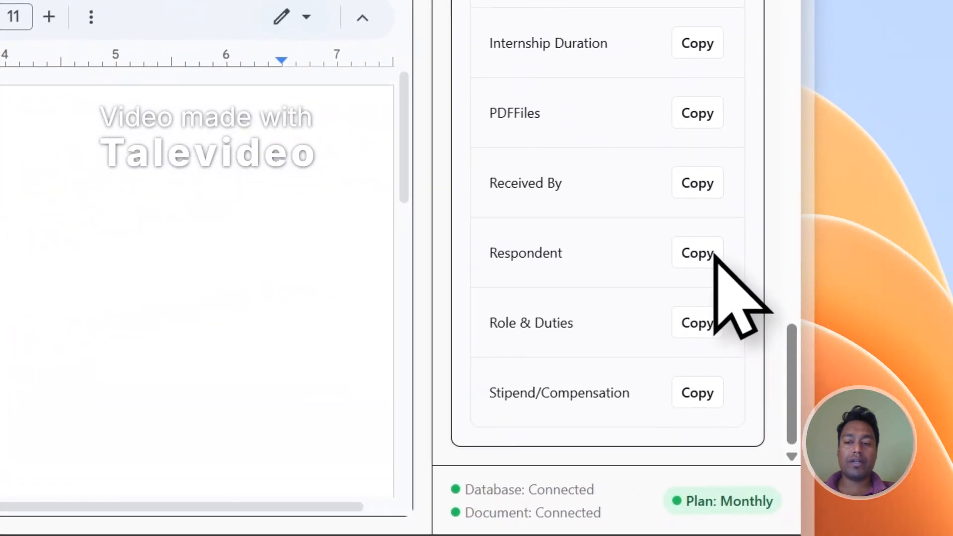
pyautogui.click(690, 393)
pyautogui.hotkey('ctrl', 'v')
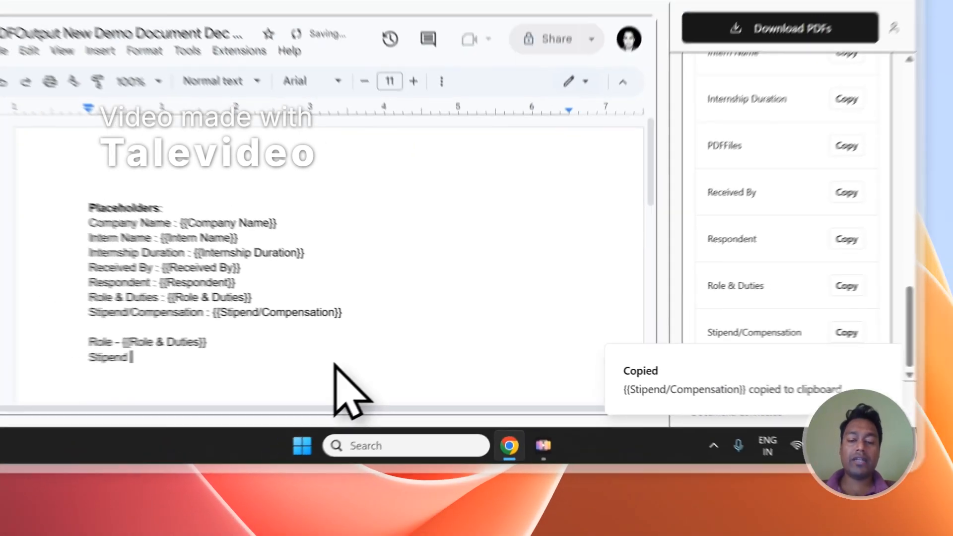
pyautogui.write('-')
pyautogui.hotkey('ctrl', 'v')
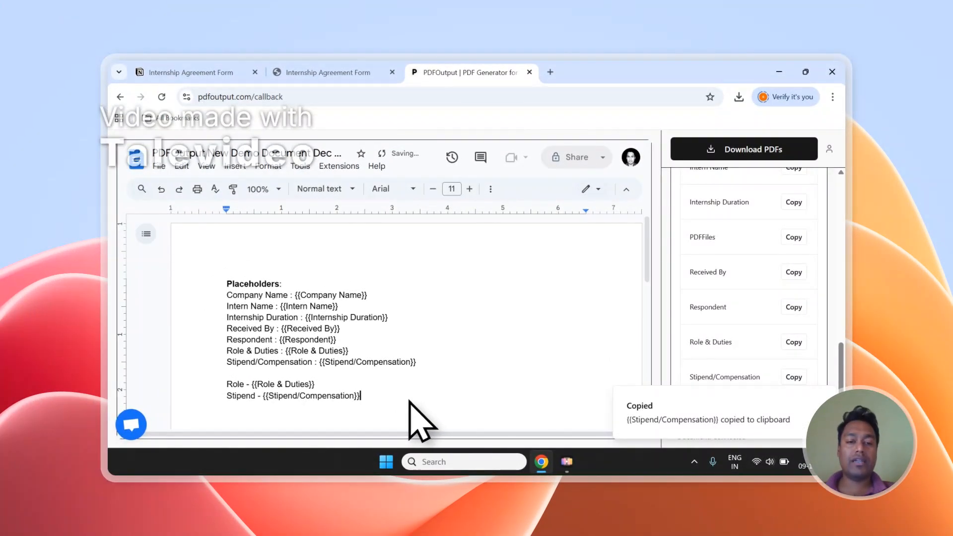
# - Check the Notion columns and set the PDF file name in the mapping section to Intern Name
pyautogui.scroll(2, 721, 308)
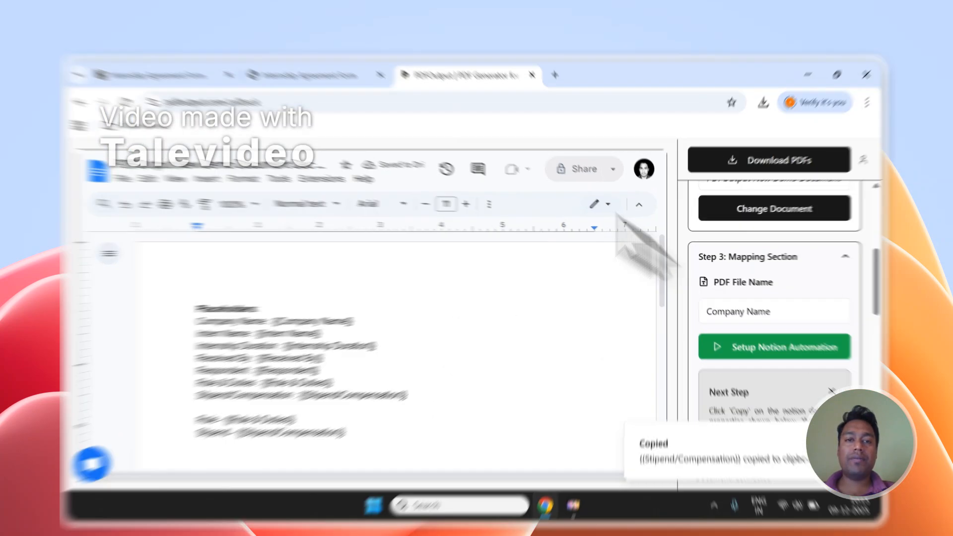
pyautogui.click(328, 73)
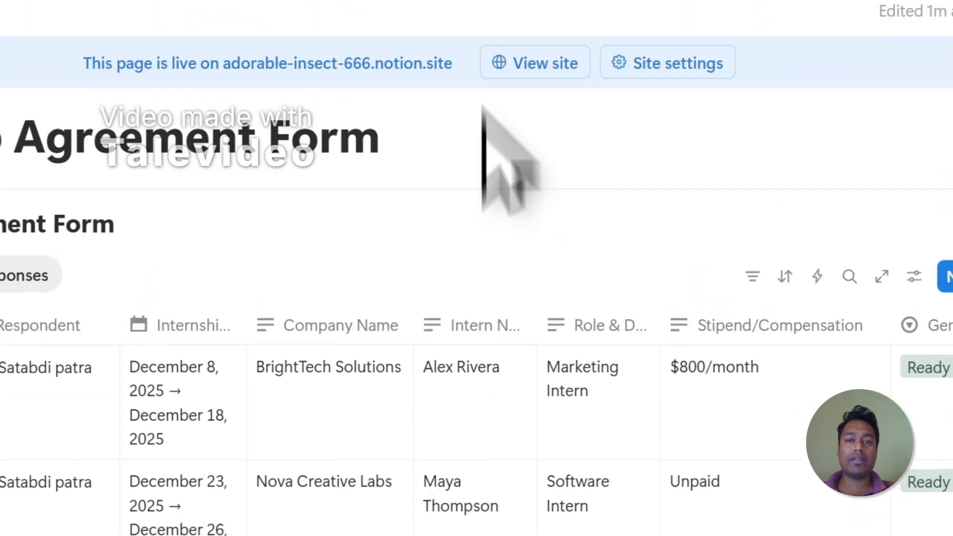
pyautogui.click(459, 88)
pyautogui.click(601, 392)
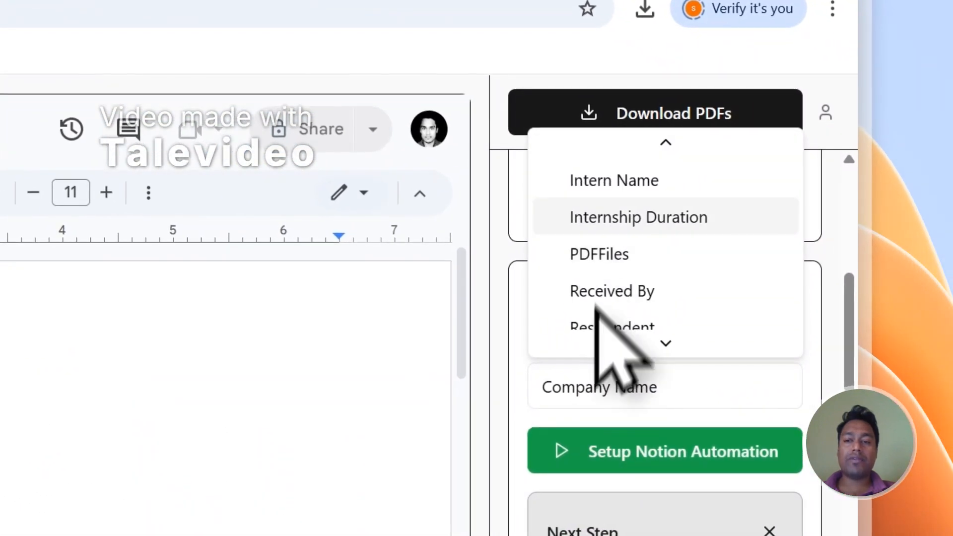
pyautogui.click(605, 191)
# - Generate the PDFs for the database entries and follow the GeneratePDF and PDFFiles columns in Notion
pyautogui.scroll(10, 660, 276)
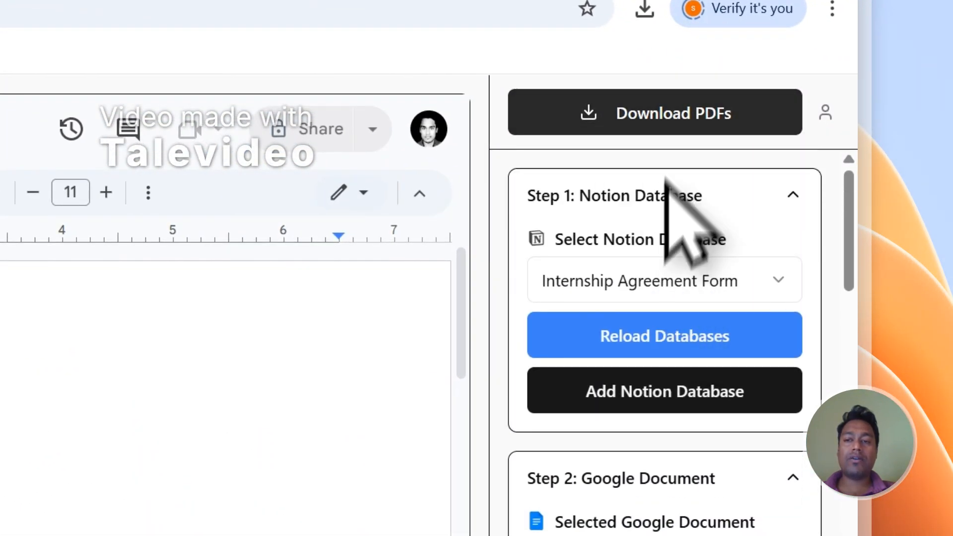
pyautogui.click(675, 113)
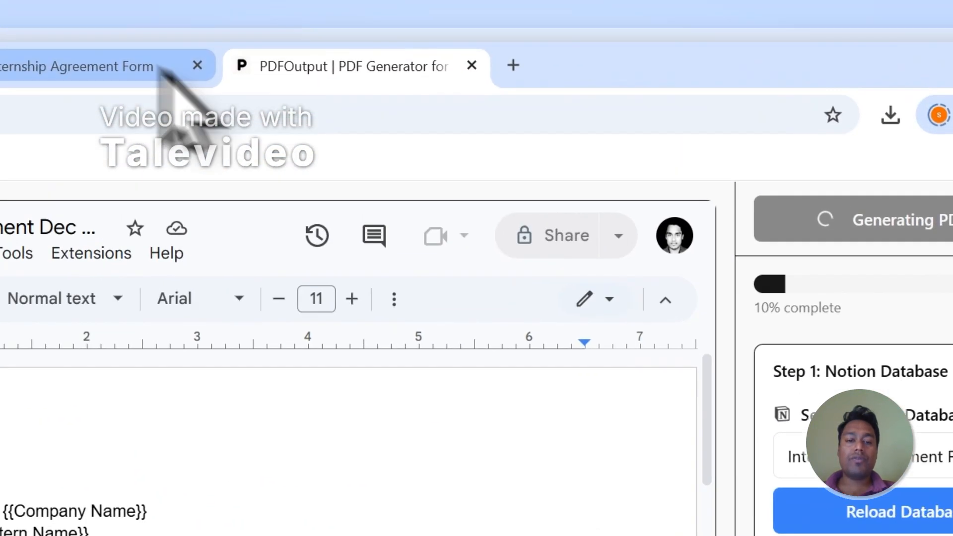
pyautogui.click(181, 67)
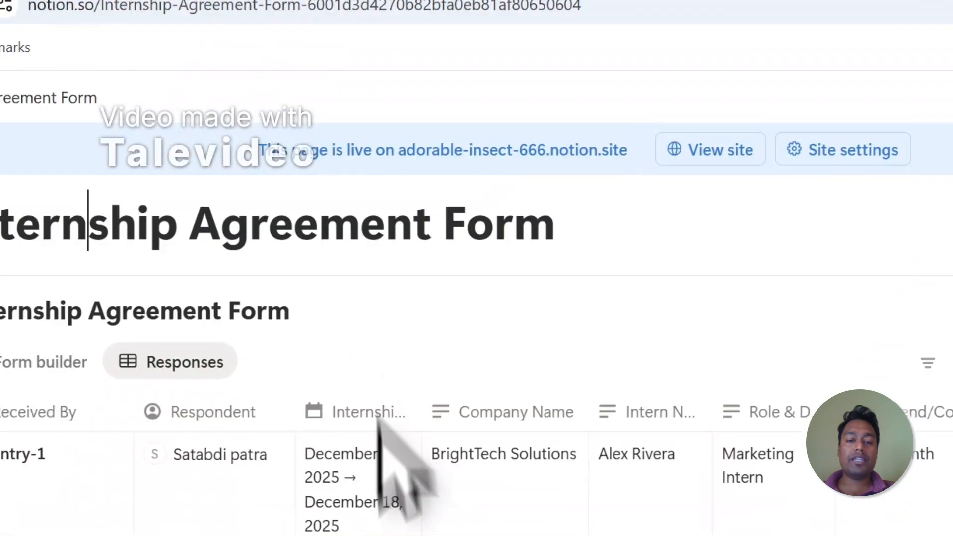
pyautogui.hscroll(5, 457, 369)
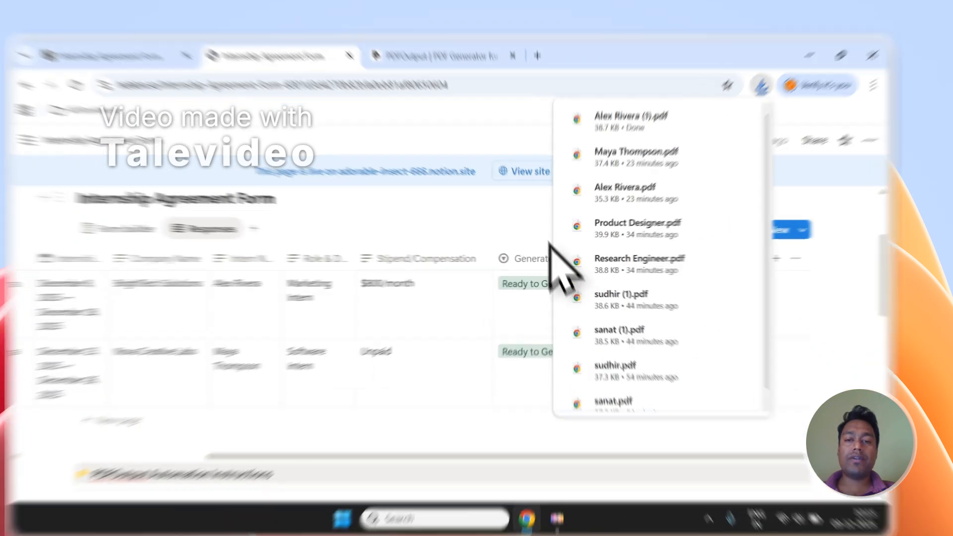
pyautogui.click(549, 205)
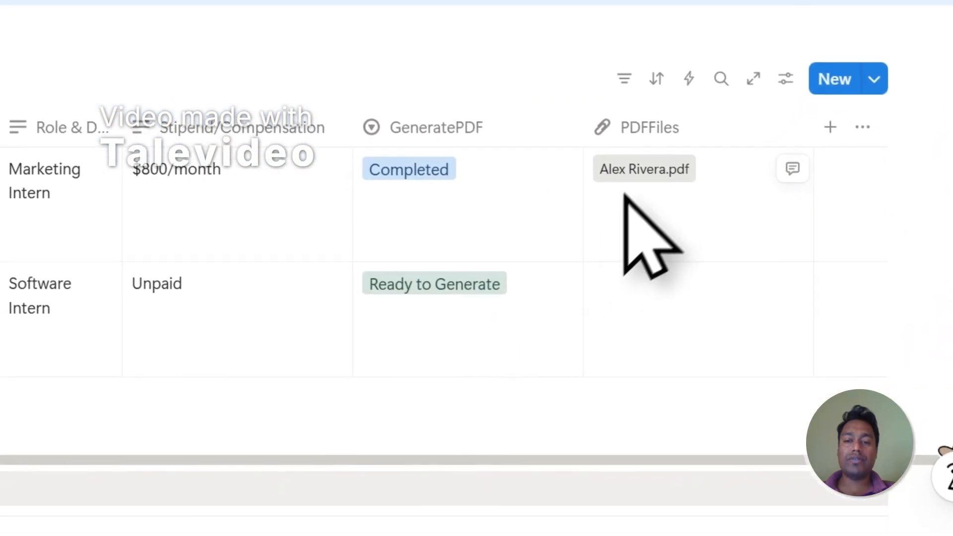
# - Open the first entry's generated PDF from the PDFFiles column and review its filled-in placeholder values
pyautogui.click(415, 379)
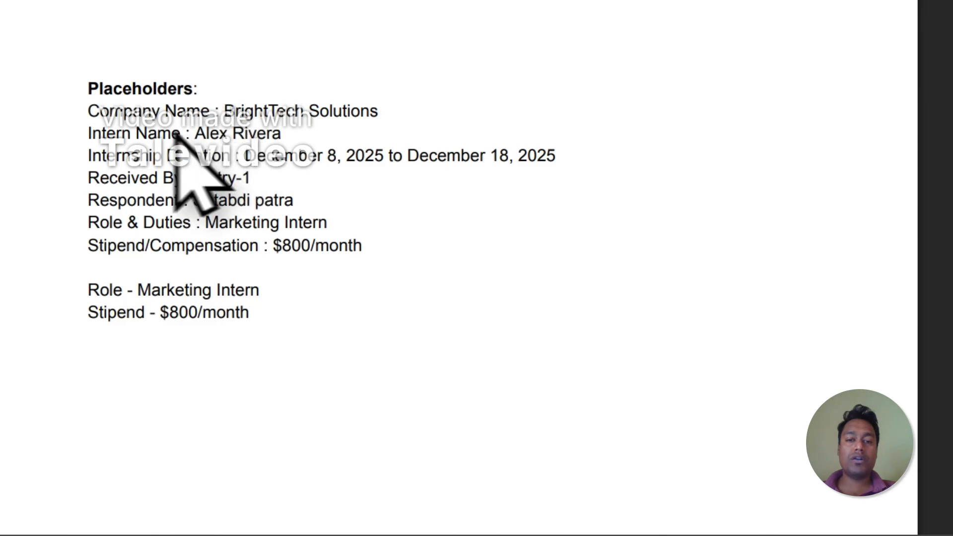
pyautogui.scroll(-3, 186, 133)
pyautogui.moveTo(144, 120); pyautogui.dragTo(130, 103)
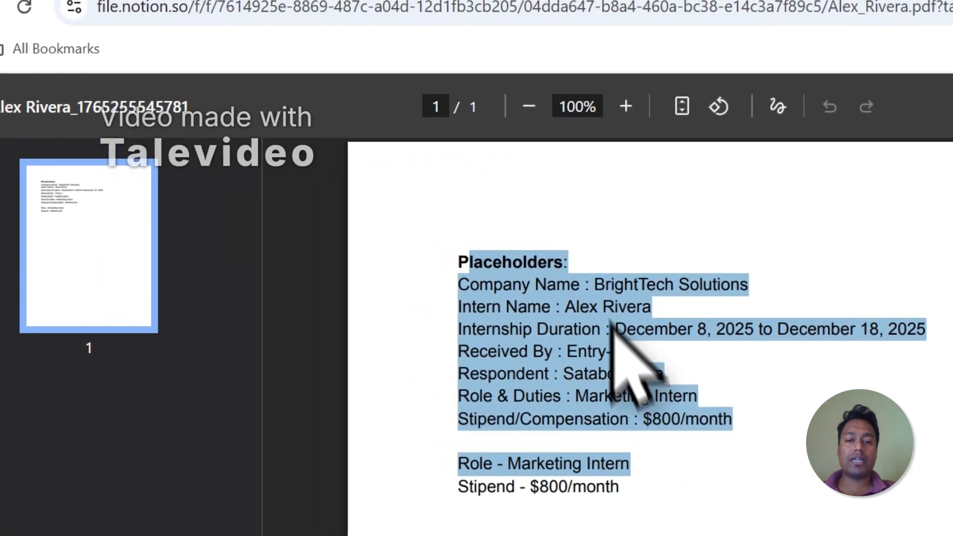
# - Return to the Notion database, open the second entry's generated PDF and review its filled-in placeholder values
pyautogui.click(378, 75)
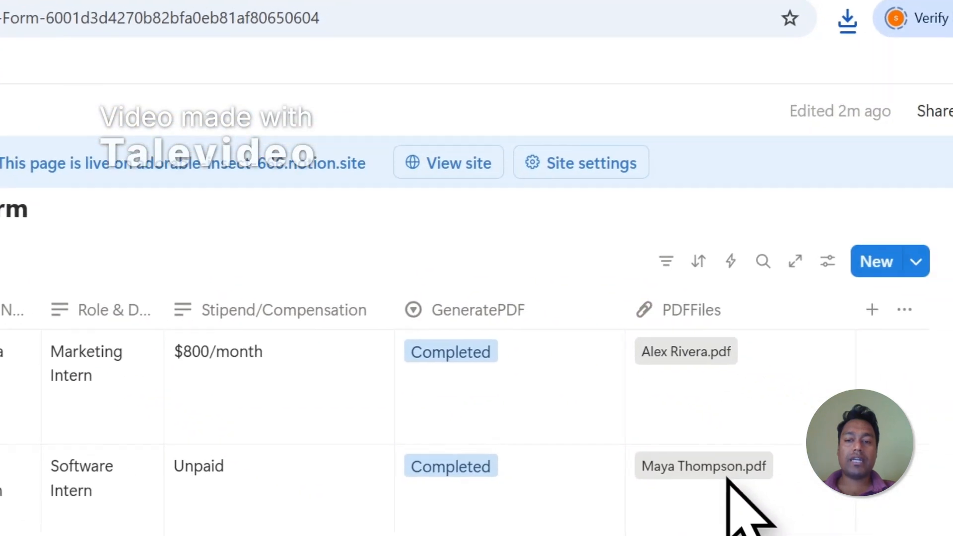
pyautogui.click(727, 475)
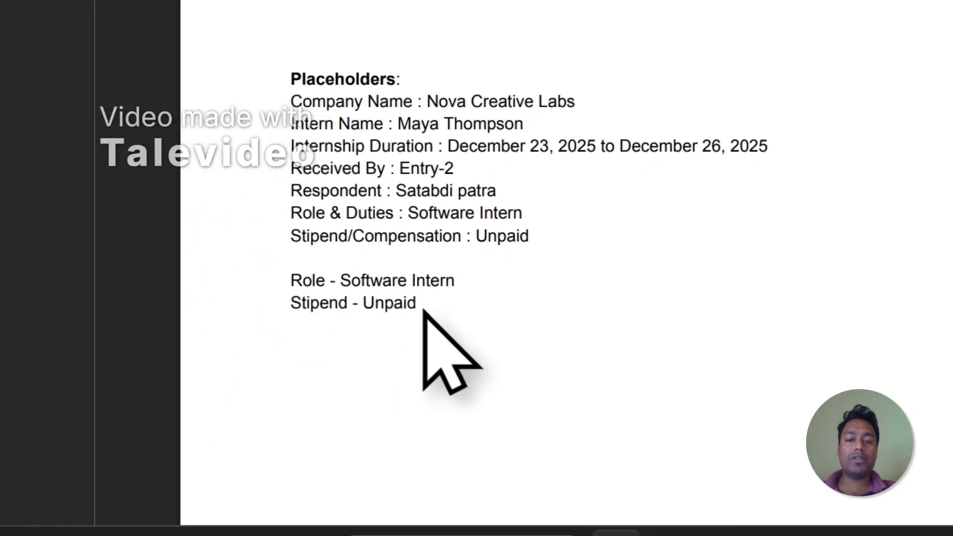
pyautogui.moveTo(243, 497); pyautogui.dragTo(215, 470)
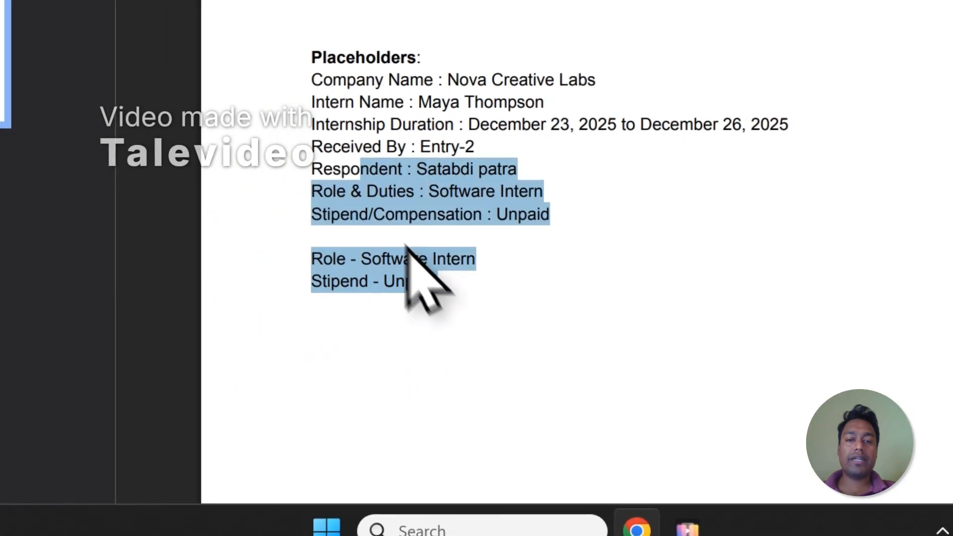
pyautogui.moveTo(416, 261); pyautogui.dragTo(310, 65)
pyautogui.click(420, 137)
# - Compare the two generated PDFs once more and close both of them
pyautogui.click(581, 92)
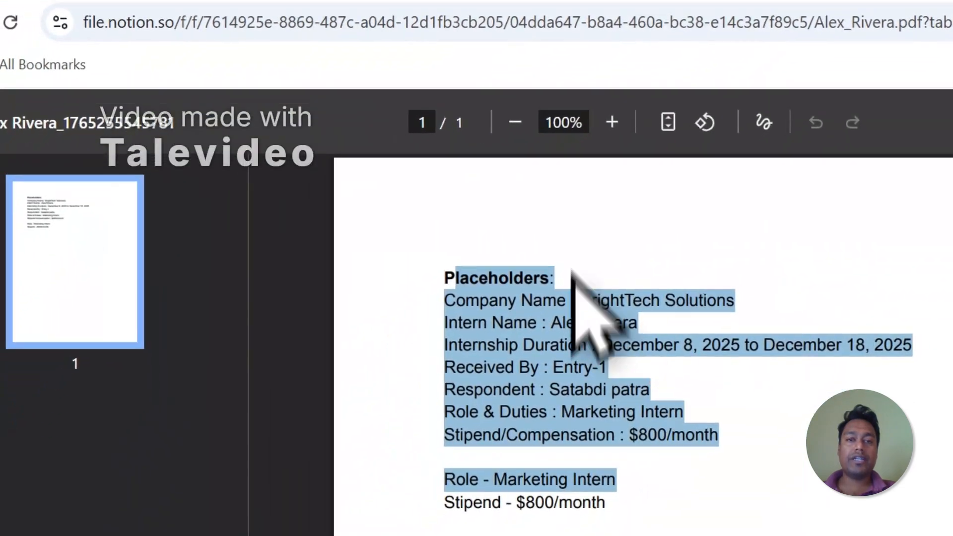
pyautogui.click(442, 96)
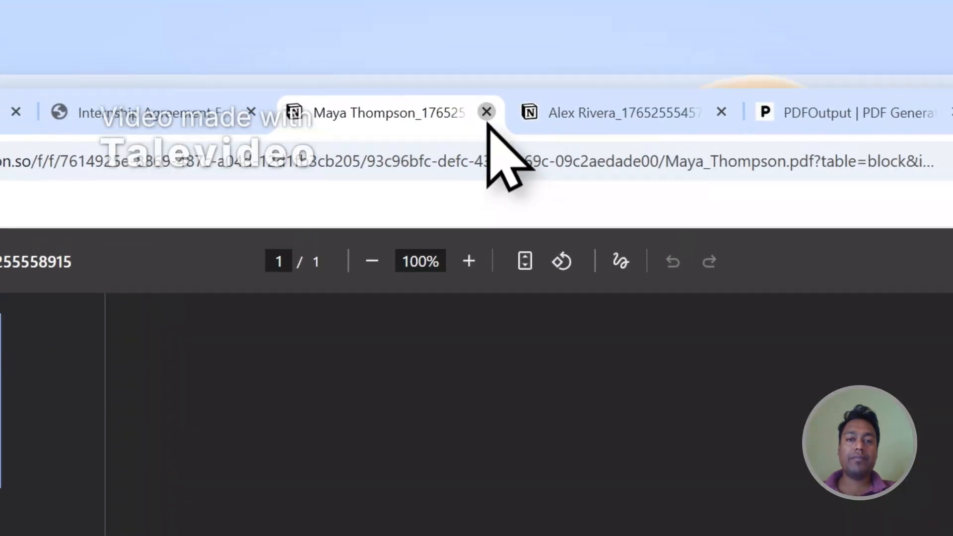
pyautogui.click(486, 109)
pyautogui.click(489, 127)
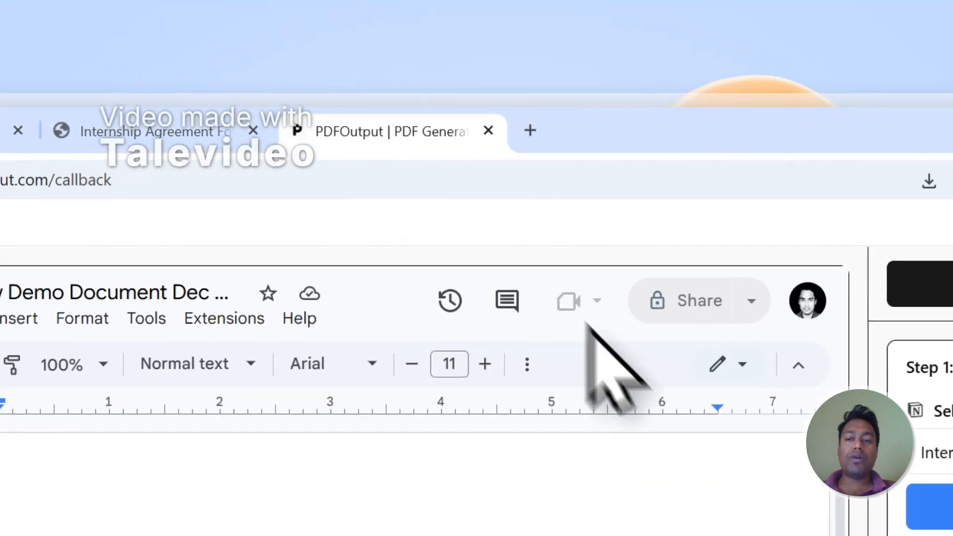
# - Set GeneratePDF to Ready to Generate for the new empty entry in the Notion database
pyautogui.scroll(-8, 948, 526)
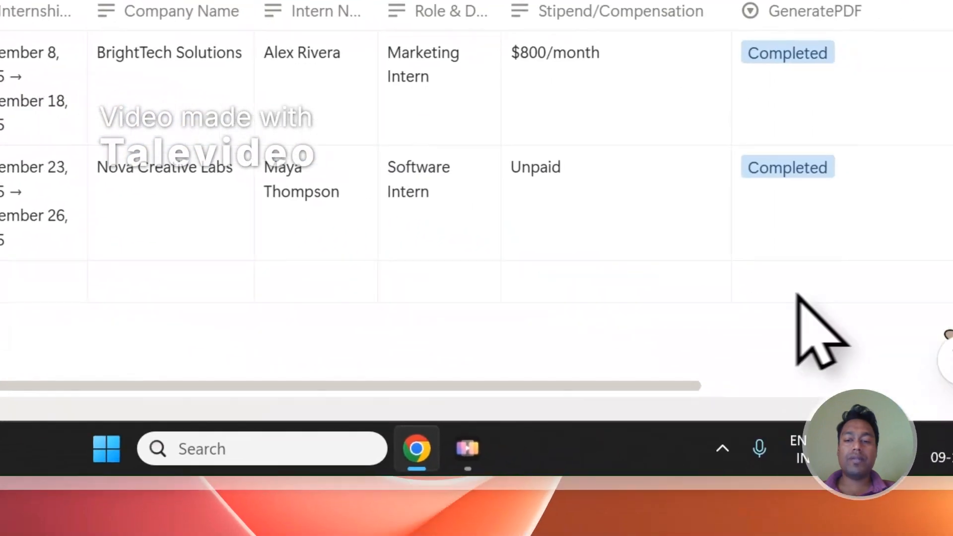
pyautogui.click(796, 294)
pyautogui.click(761, 154)
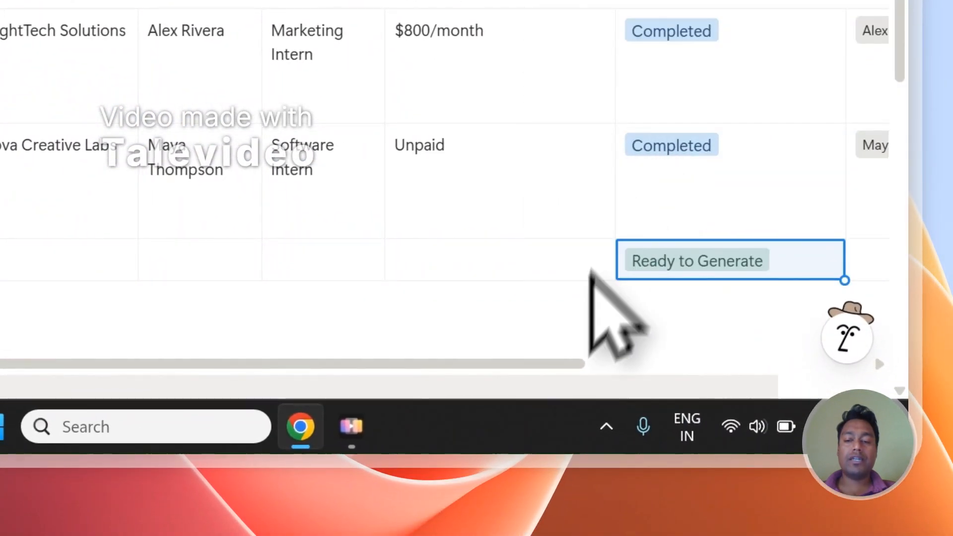
pyautogui.hscroll(10, 567, 354)
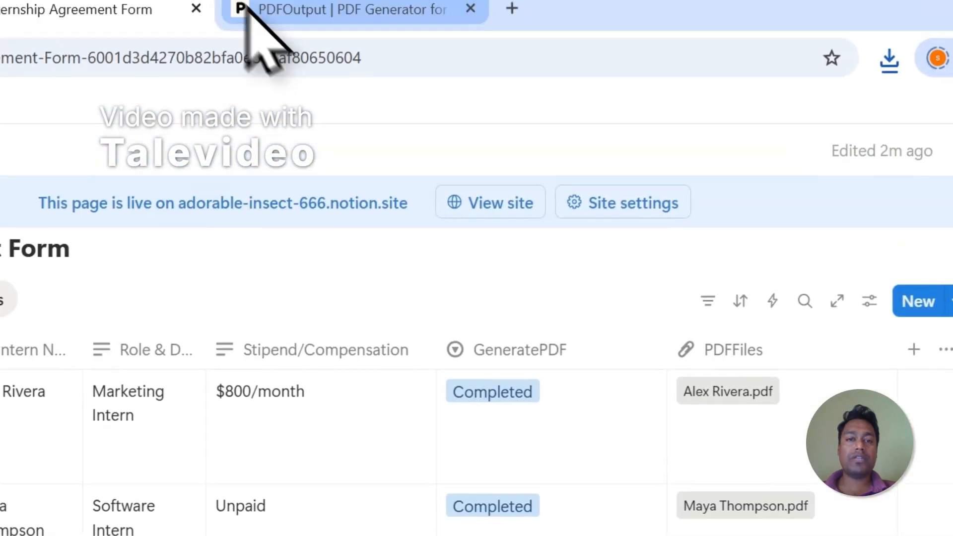
# - Review the PDFOutput template setup alongside the entries in the Notion database
pyautogui.click(253, 10)
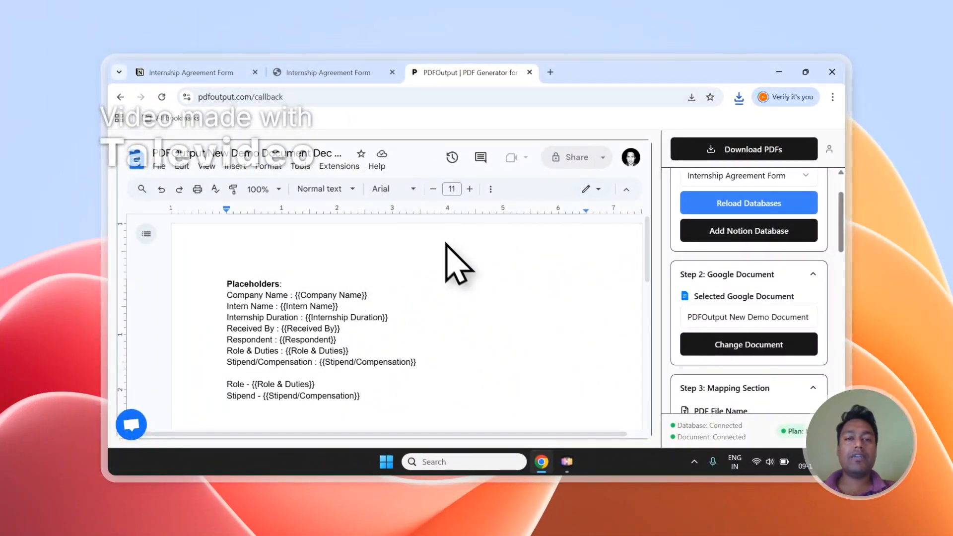
pyautogui.click(347, 72)
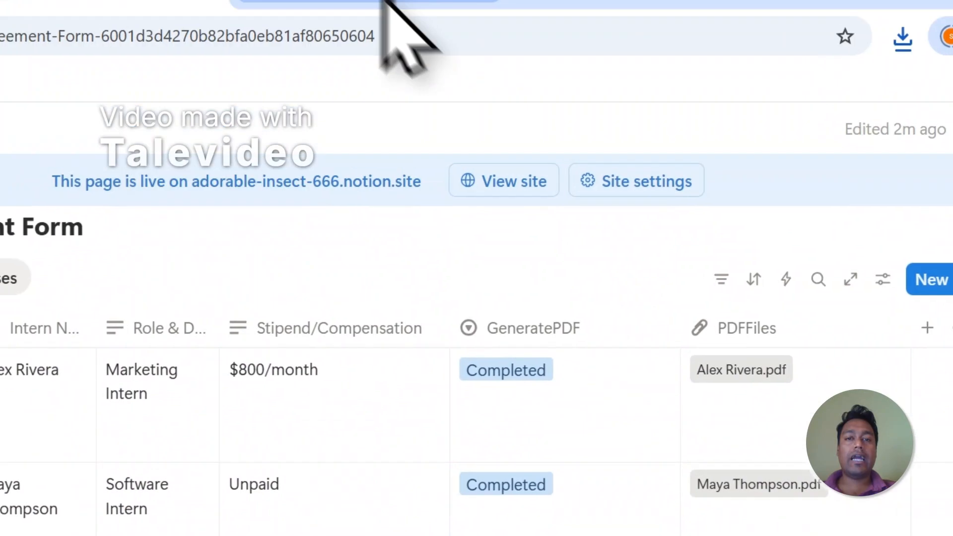
pyautogui.click(383, 3)
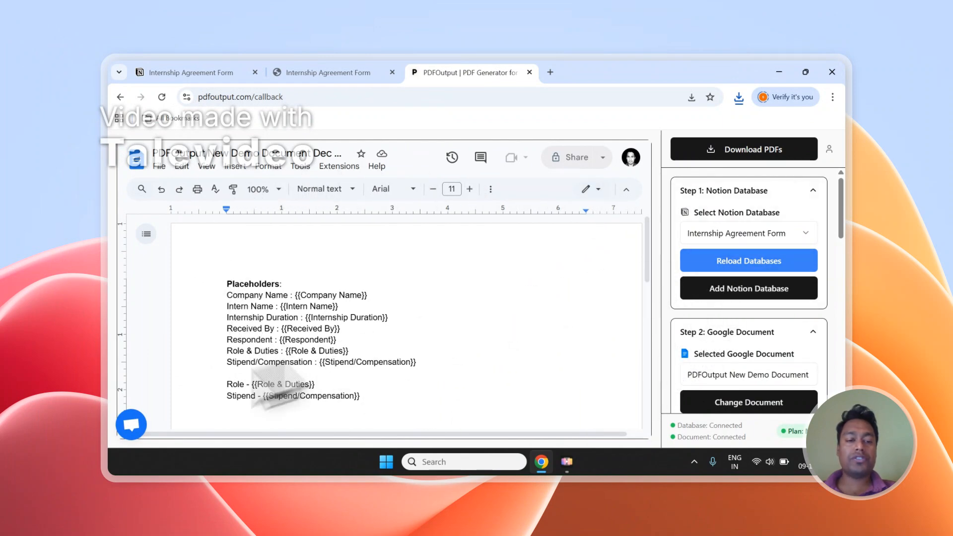
# - View the PDFOutput support chat and close it again
pyautogui.click(132, 424)
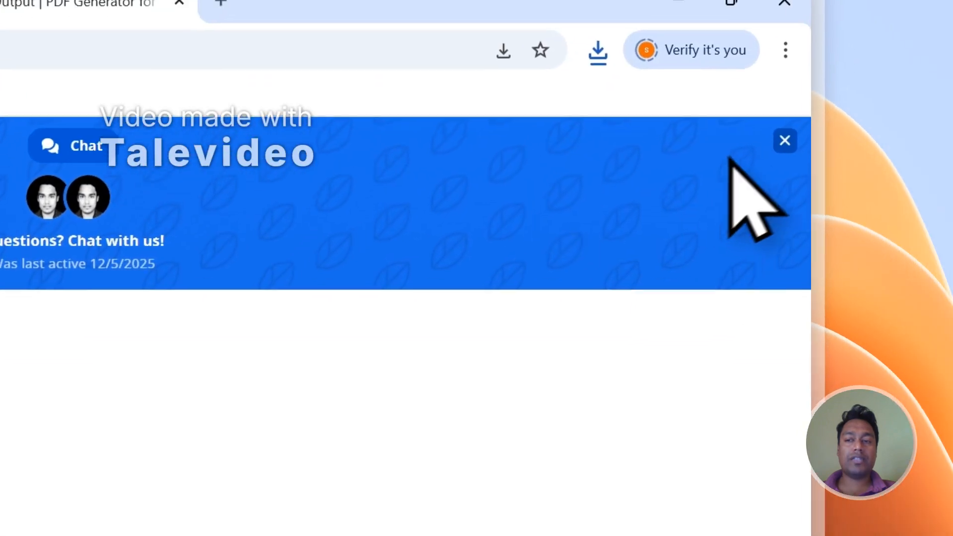
pyautogui.click(785, 140)
# - Sign out of PDFOutput and open the Contact page from the website footer
pyautogui.click(778, 154)
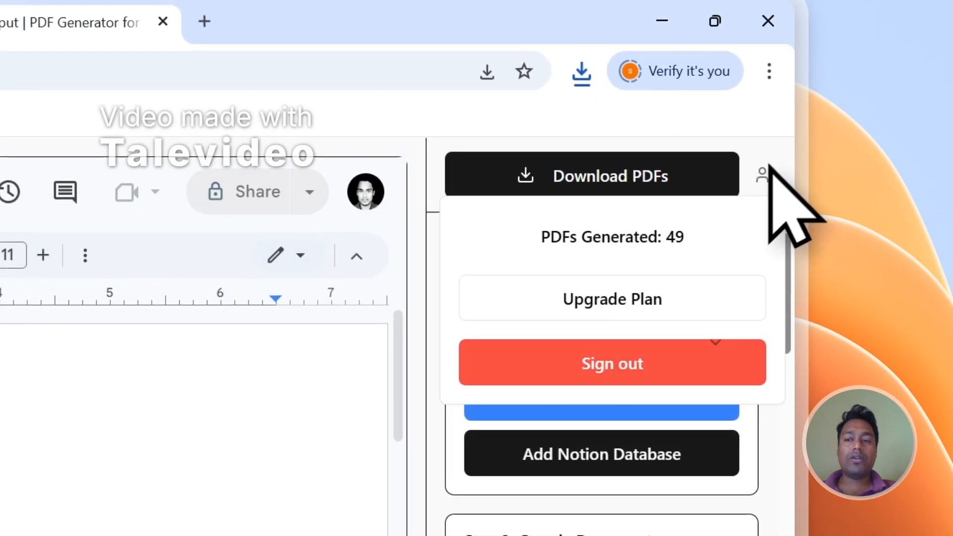
pyautogui.click(631, 364)
pyautogui.moveTo(785, 191); pyautogui.dragTo(810, 325)
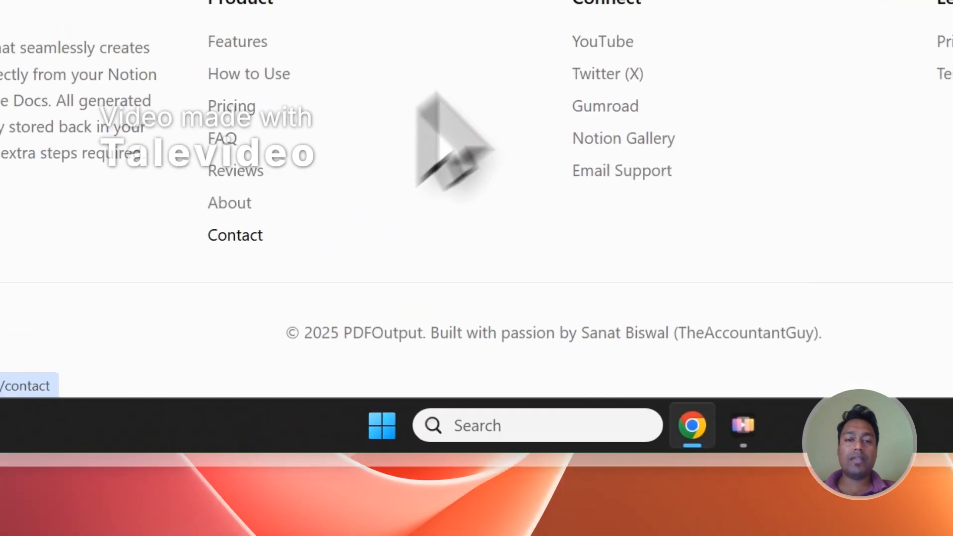
pyautogui.click(235, 235)
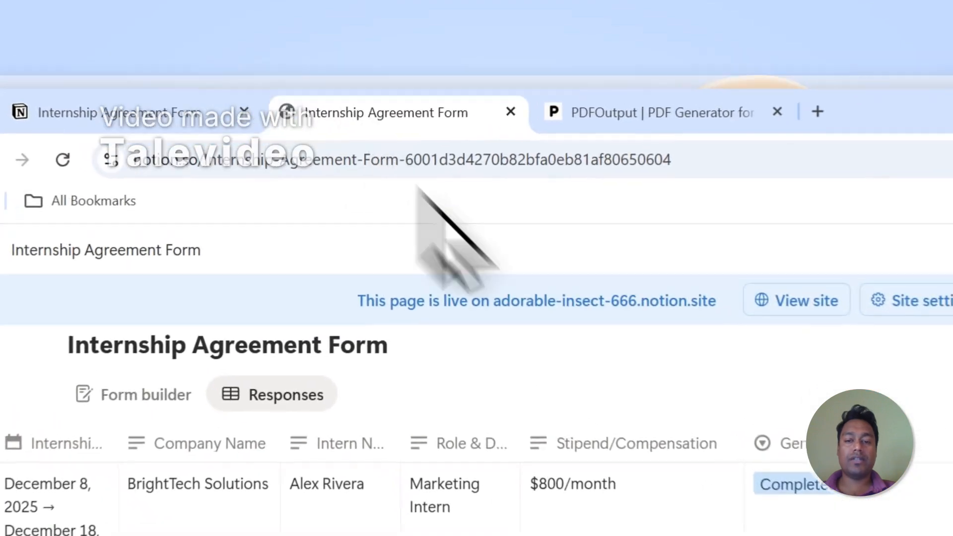
# - Select the GeneratePDF cell of the empty third entry in the Notion database
pyautogui.click(568, 416)
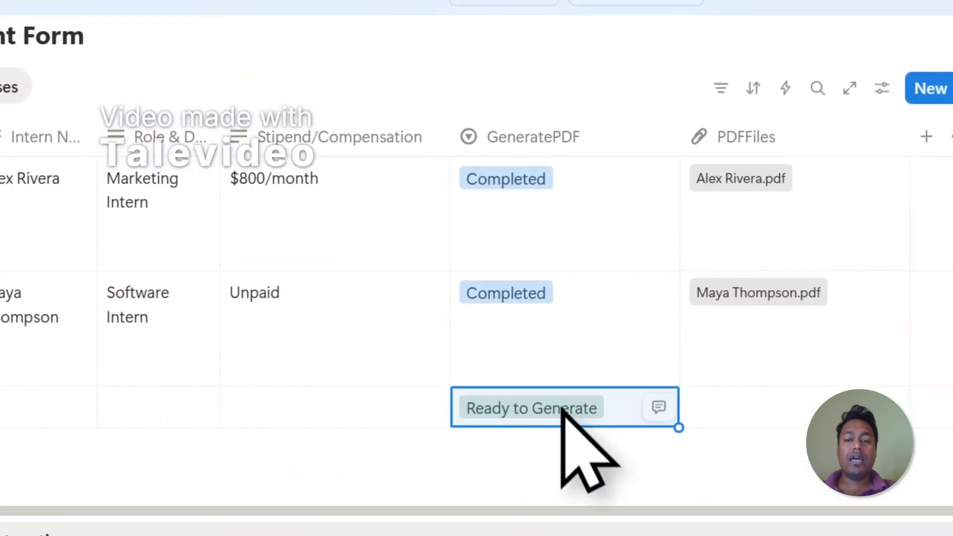